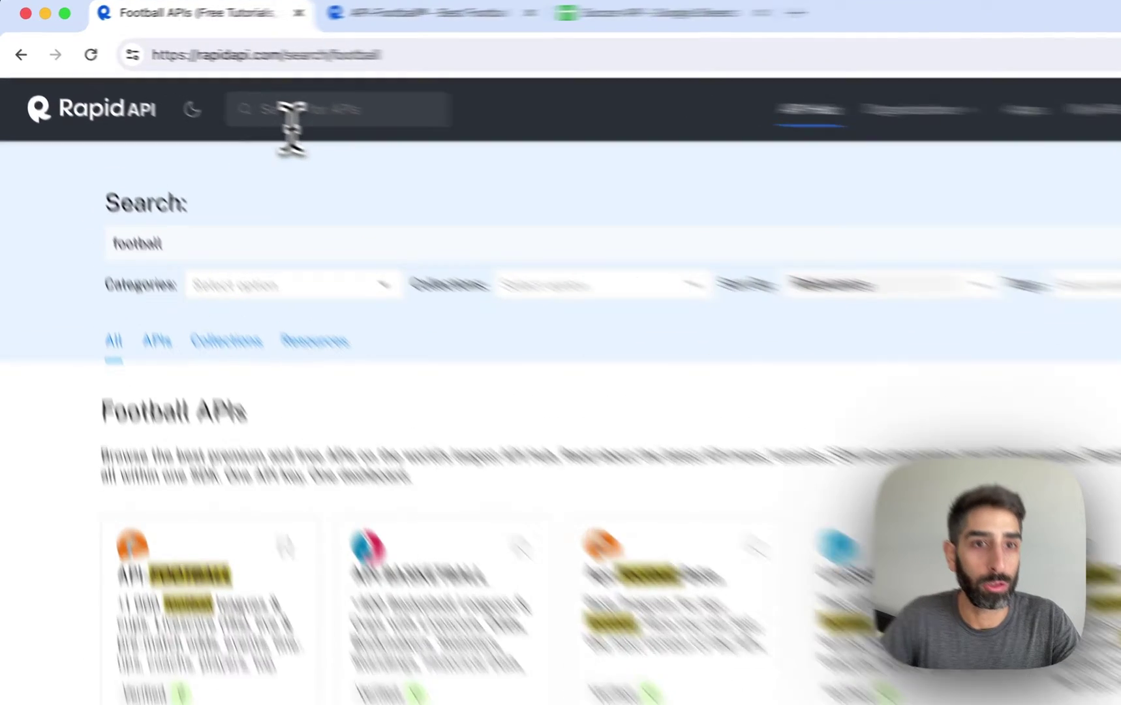
Step: Search RapidAPI for football APIs and scroll down to the API-FOOTBALL card in the results
{"action": "left_click", "coordinate": [243, 98]}
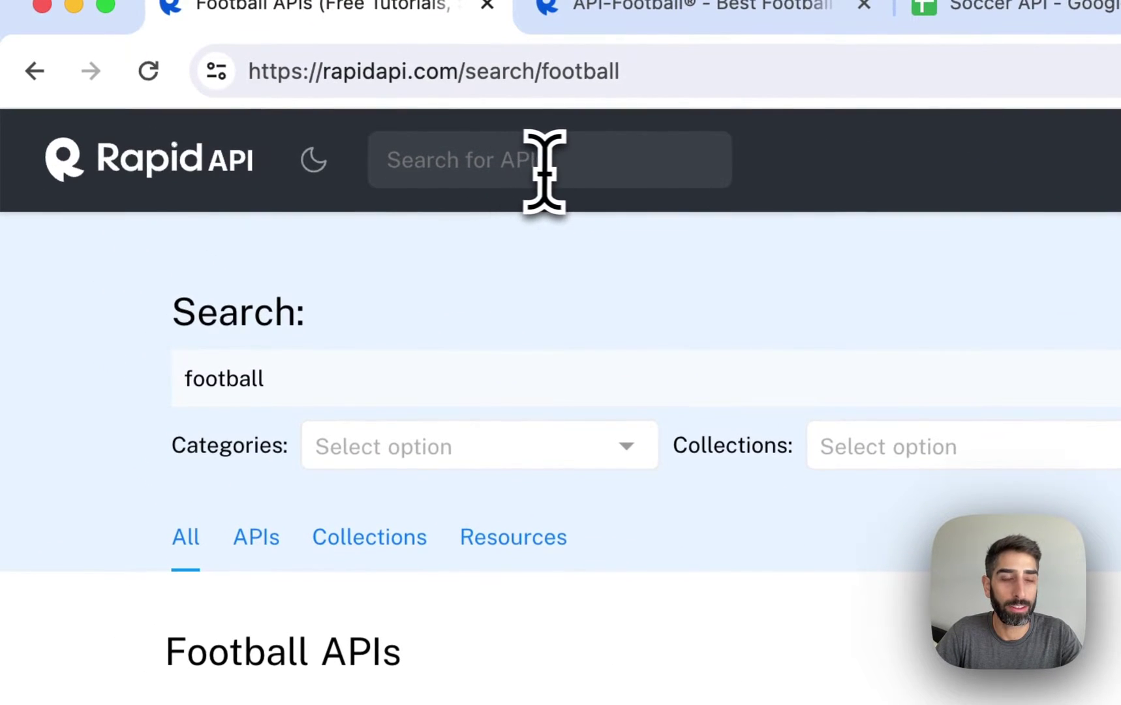
{"action": "scroll", "coordinate": [170, 587], "scroll_direction": "down", "scroll_amount": 2}
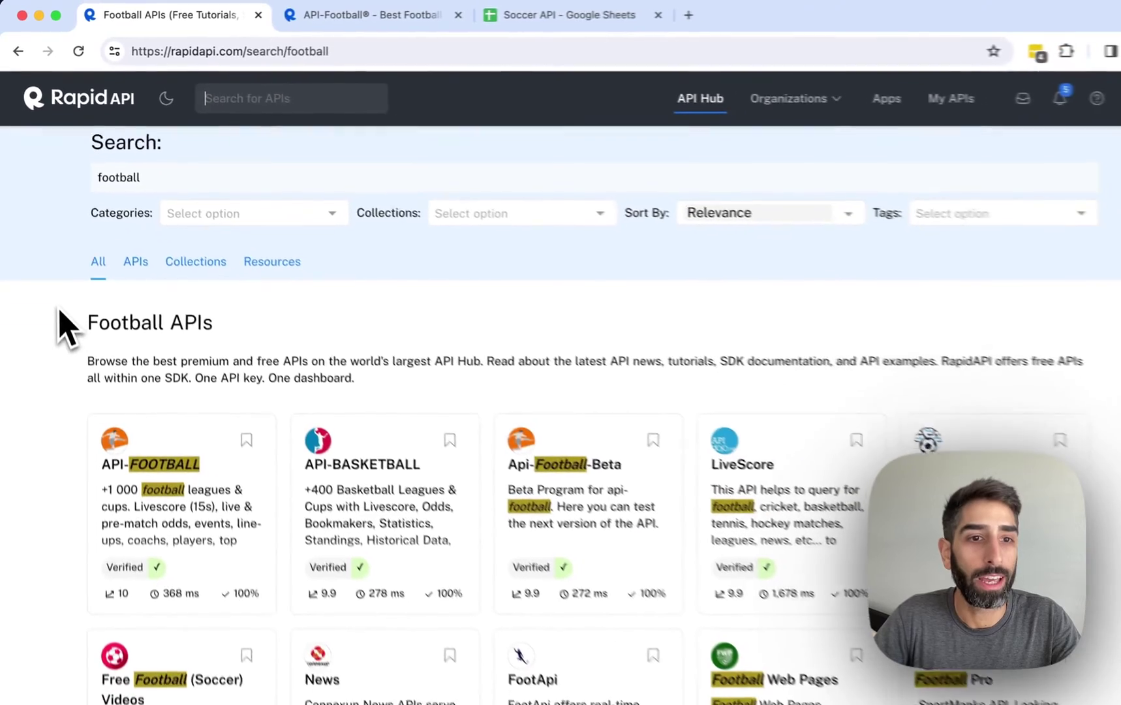
{"action": "scroll", "coordinate": [59, 311], "scroll_direction": "down", "scroll_amount": 5}
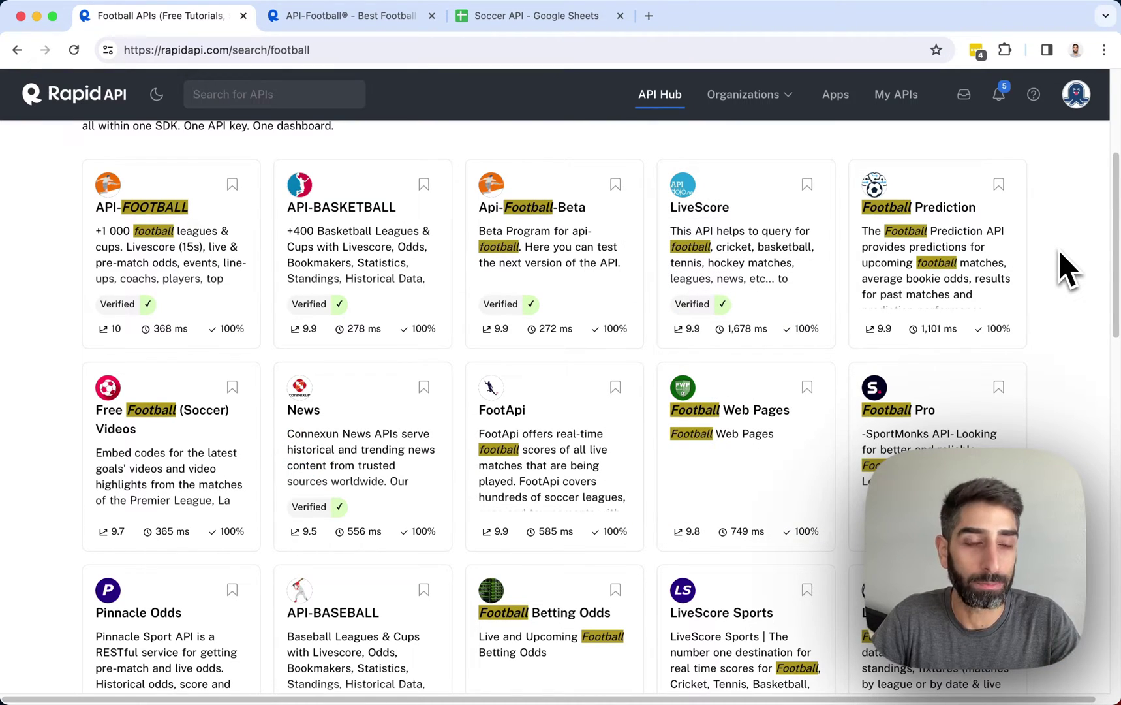
Step: Switch to the API-FOOTBALL page and highlight its title and By API-SPORTS provider line
{"action": "left_click", "coordinate": [349, 26]}
{"action": "left_click_drag", "start_coordinate": [153, 148], "coordinate": [184, 148]}
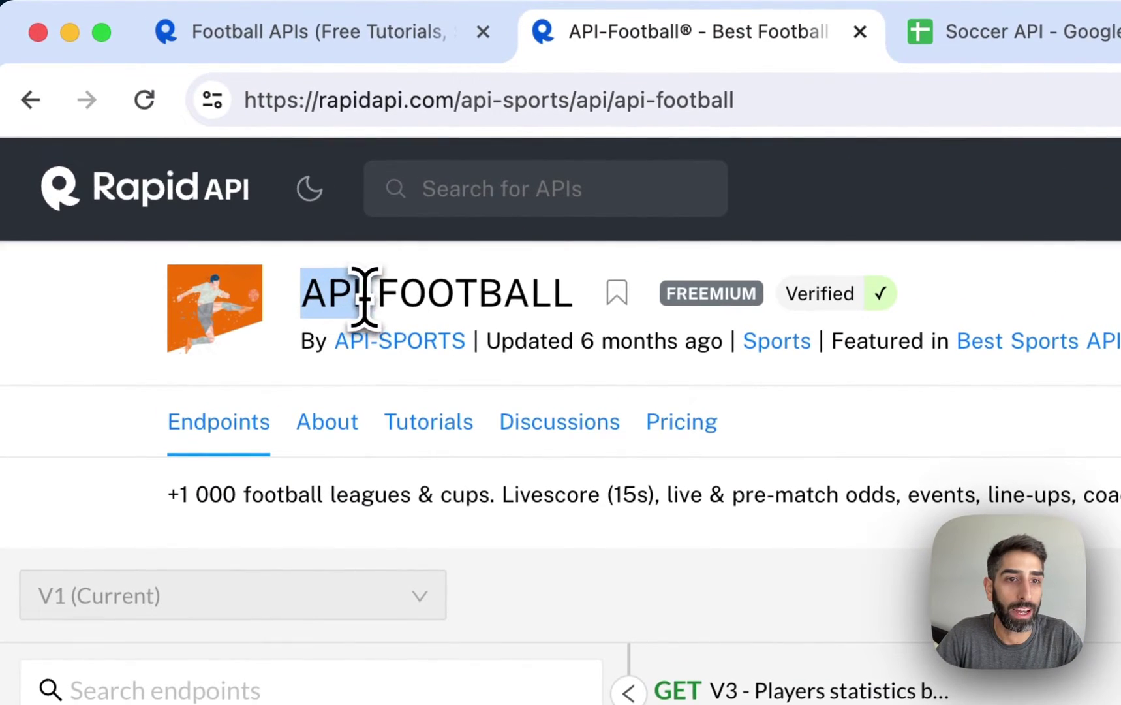
{"action": "left_click_drag", "start_coordinate": [364, 297], "coordinate": [496, 301]}
{"action": "left_click_drag", "start_coordinate": [301, 340], "coordinate": [461, 341]}
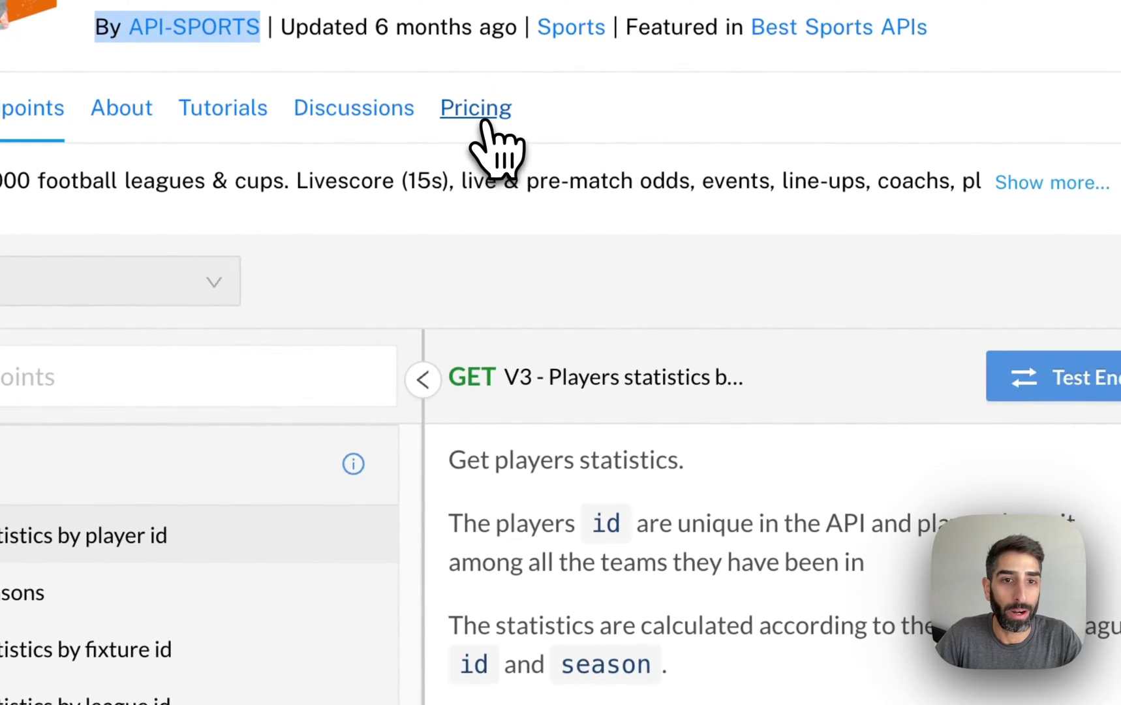
Step: Check API-FOOTBALL pricing, confirming the Basic $0.00/mo plan is currently subscribed
{"action": "left_click", "coordinate": [488, 122]}
{"action": "scroll", "coordinate": [532, 232], "scroll_direction": "down", "scroll_amount": 5}
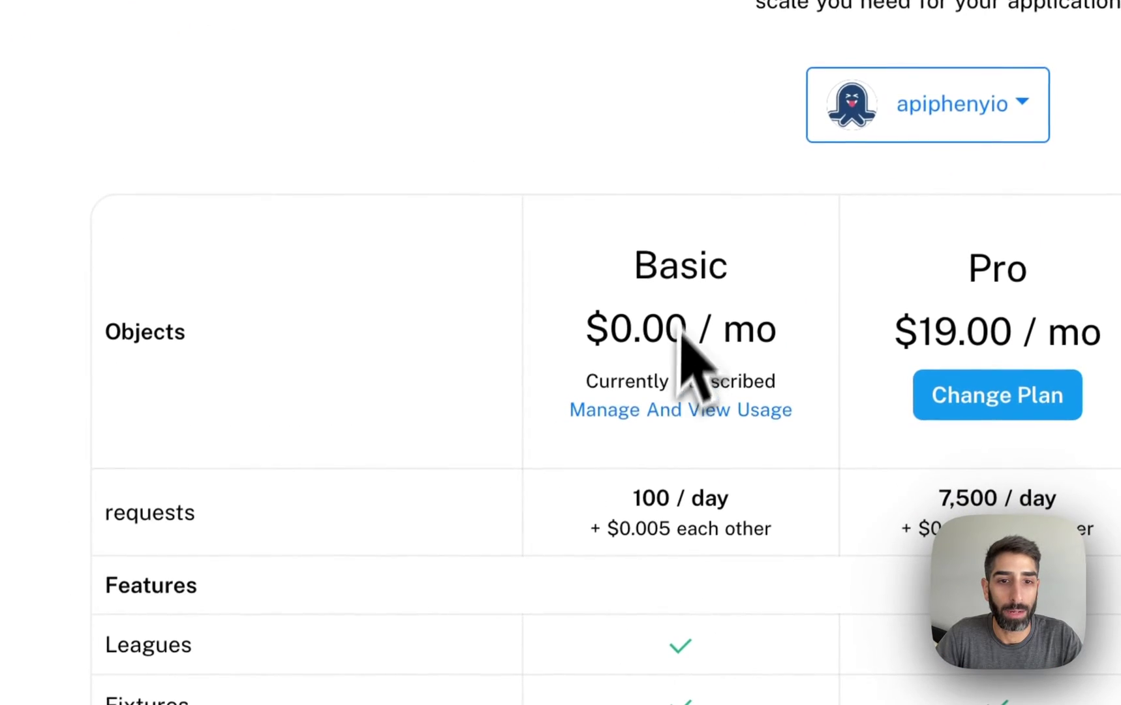
{"action": "left_click_drag", "start_coordinate": [586, 326], "coordinate": [706, 327]}
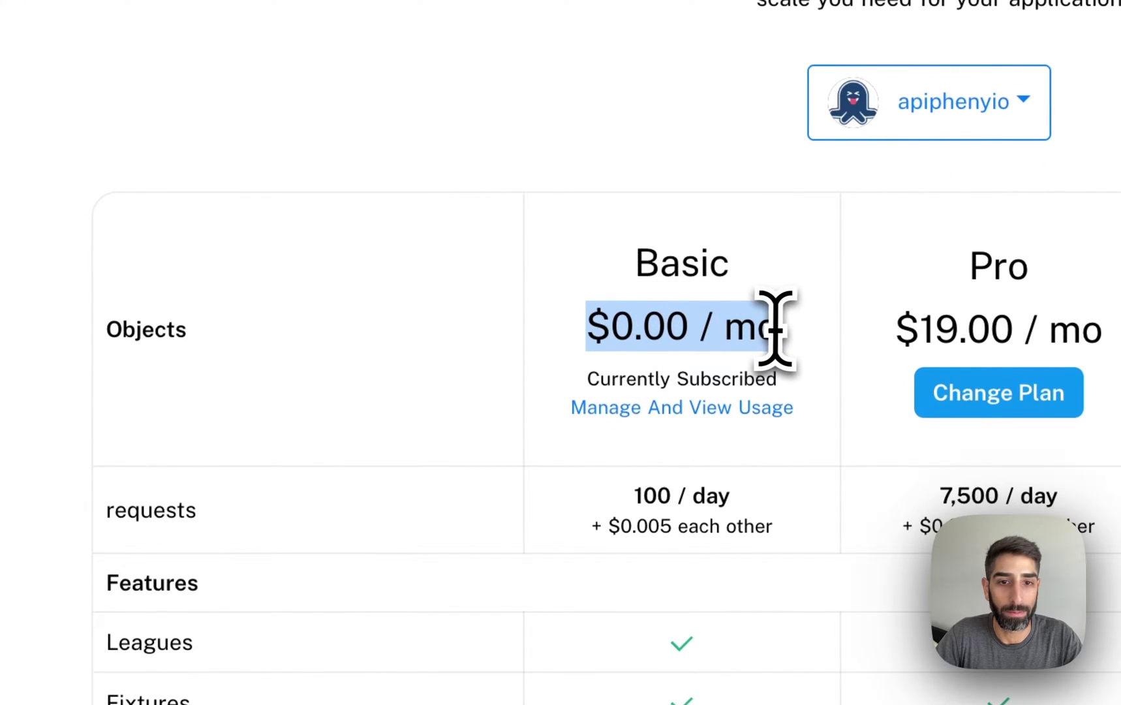
{"action": "scroll", "coordinate": [792, 516], "scroll_direction": "down", "scroll_amount": 6}
{"action": "scroll", "coordinate": [789, 528], "scroll_direction": "up", "scroll_amount": 10}
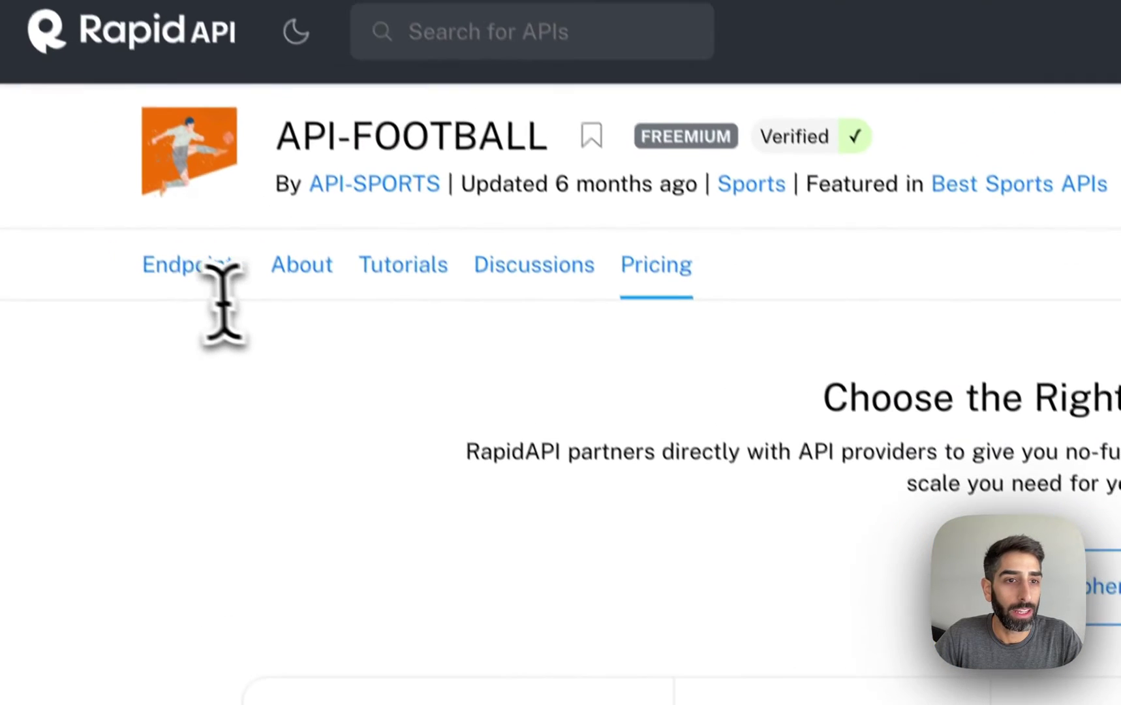
Step: Return to the API-FOOTBALL Endpoints documentation and scroll the endpoint list
{"action": "left_click", "coordinate": [203, 302]}
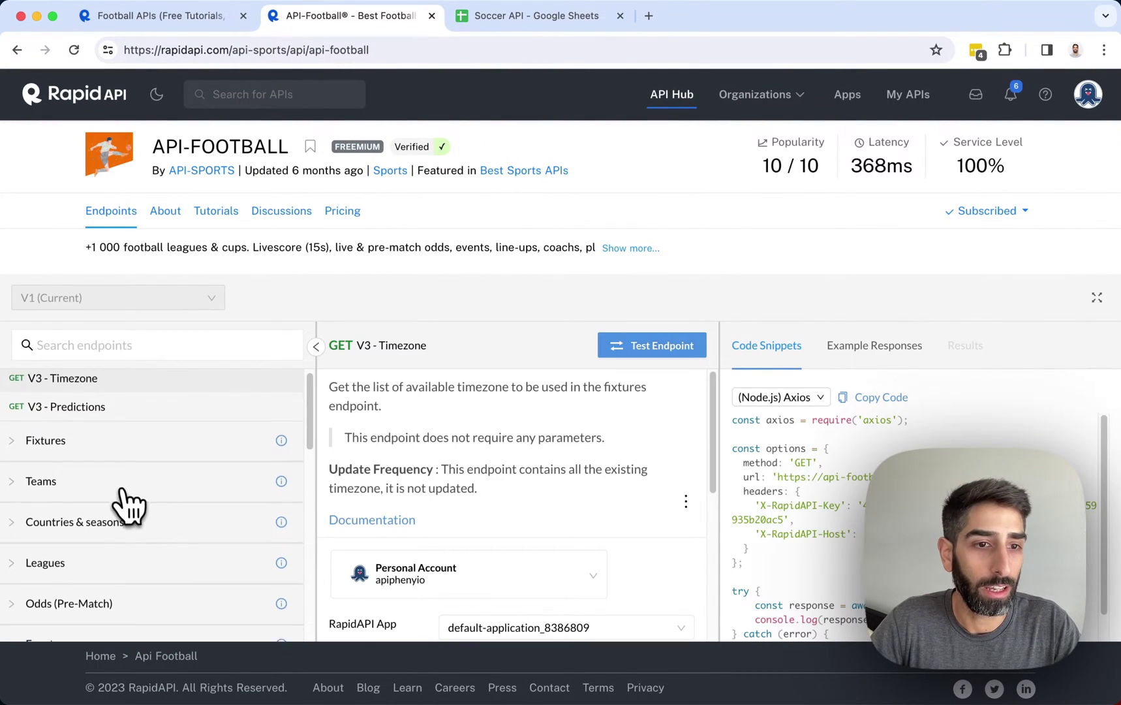
{"action": "scroll", "coordinate": [125, 508], "scroll_direction": "down", "scroll_amount": 5}
{"action": "scroll", "coordinate": [128, 503], "scroll_direction": "down", "scroll_amount": 8}
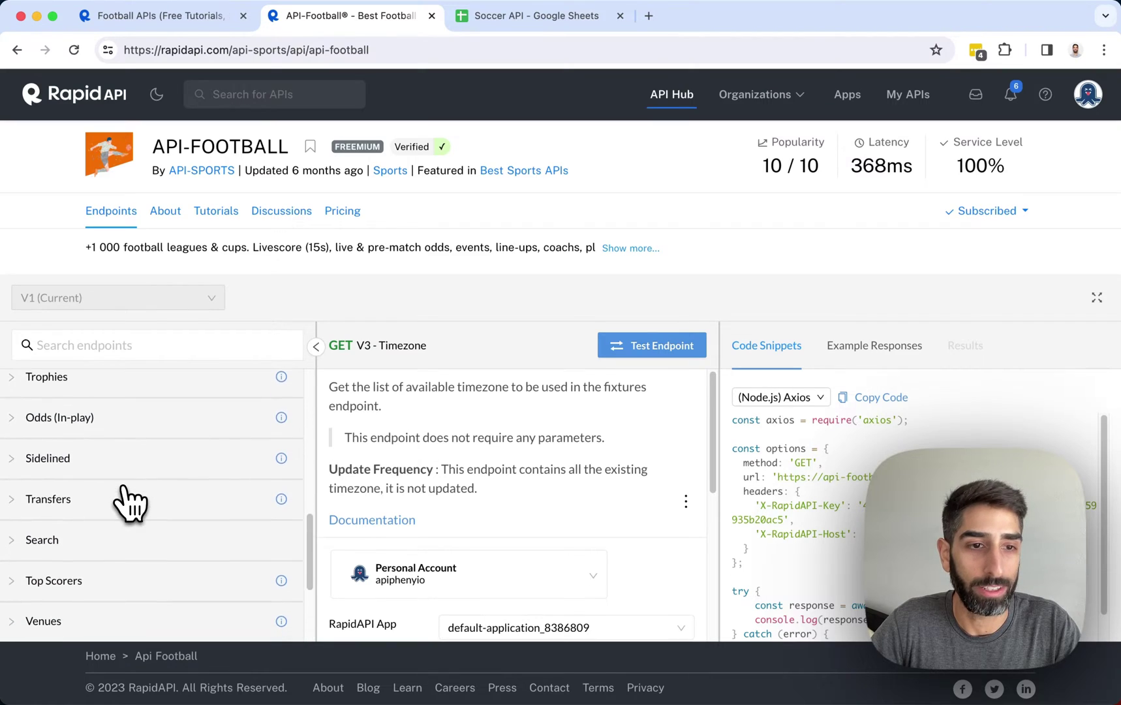
{"action": "scroll", "coordinate": [129, 503], "scroll_direction": "up", "scroll_amount": 12}
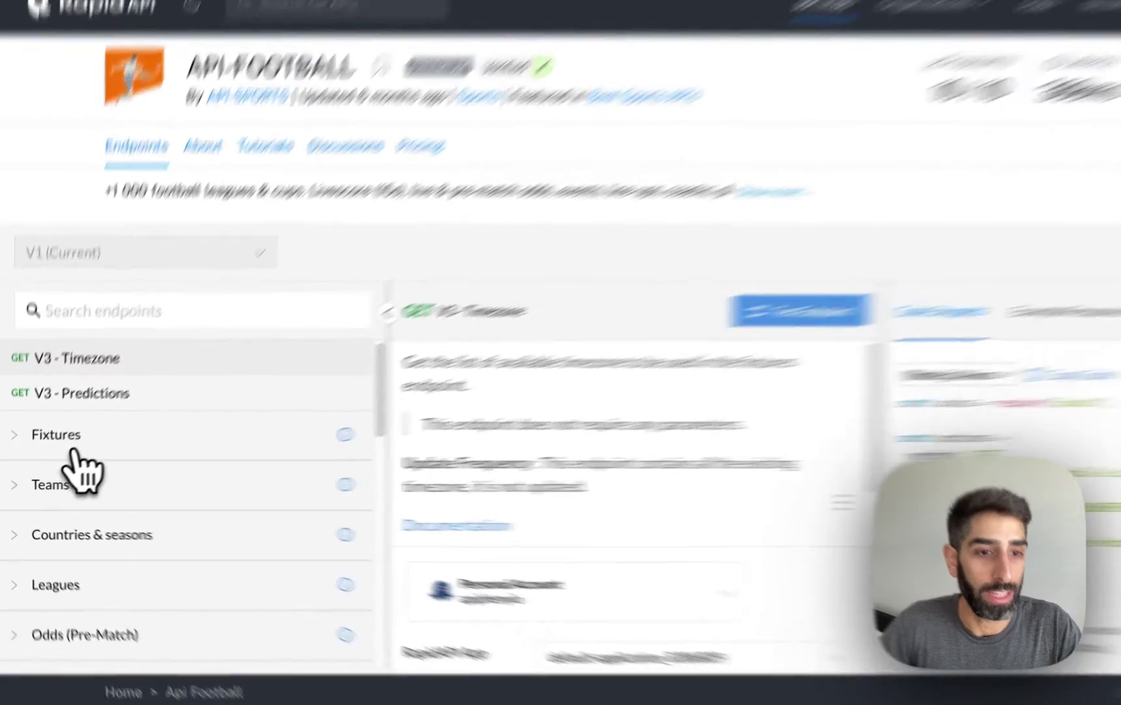
Step: Expand and collapse the Fixtures group, then scroll down to the Players group
{"action": "left_click", "coordinate": [65, 447]}
{"action": "scroll", "coordinate": [84, 469], "scroll_direction": "down", "scroll_amount": 2}
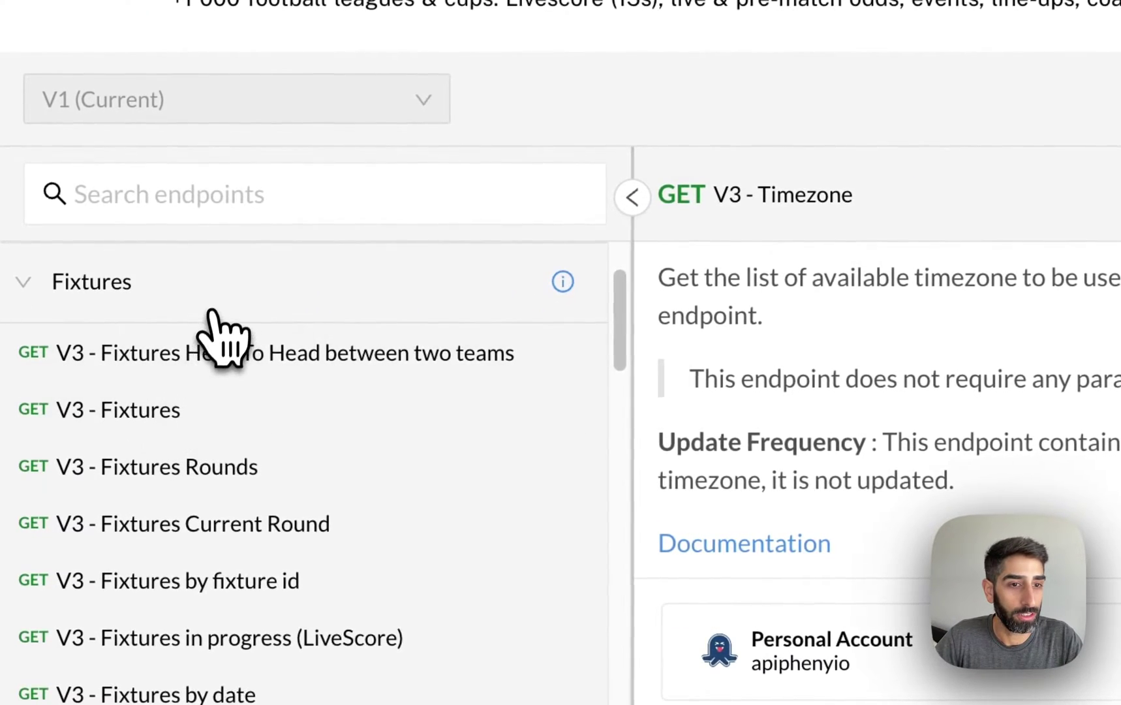
{"action": "left_click", "coordinate": [213, 312]}
{"action": "scroll", "coordinate": [131, 366], "scroll_direction": "down", "scroll_amount": 2}
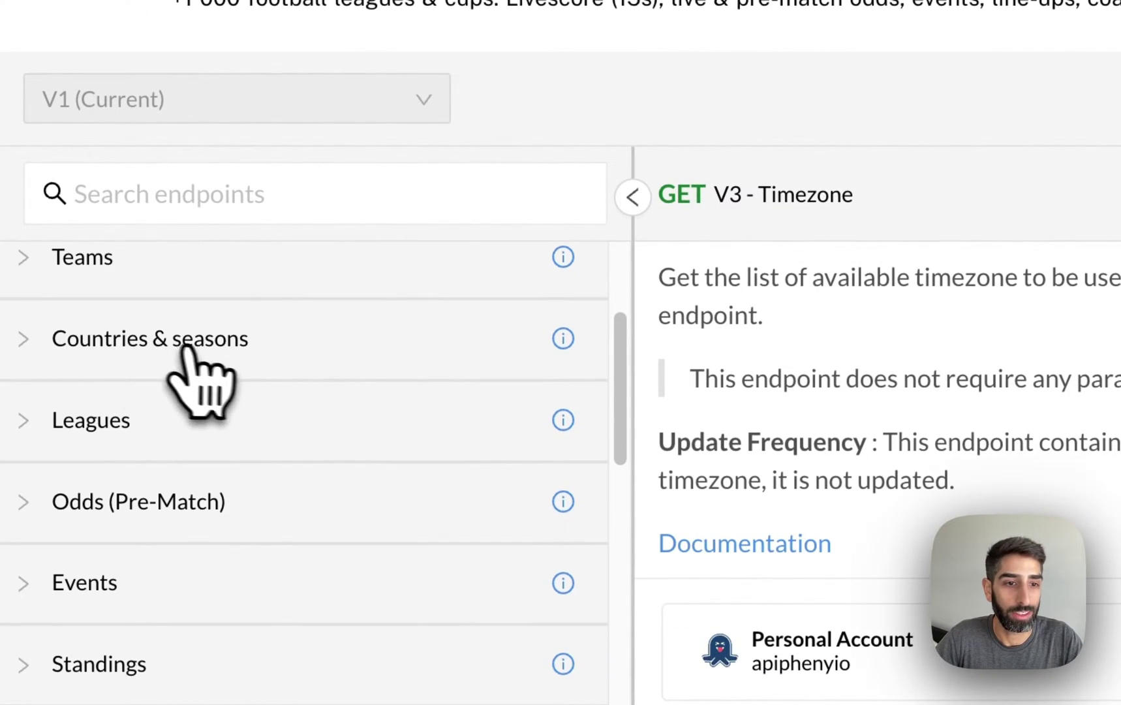
{"action": "scroll", "coordinate": [194, 371], "scroll_direction": "down", "scroll_amount": 2}
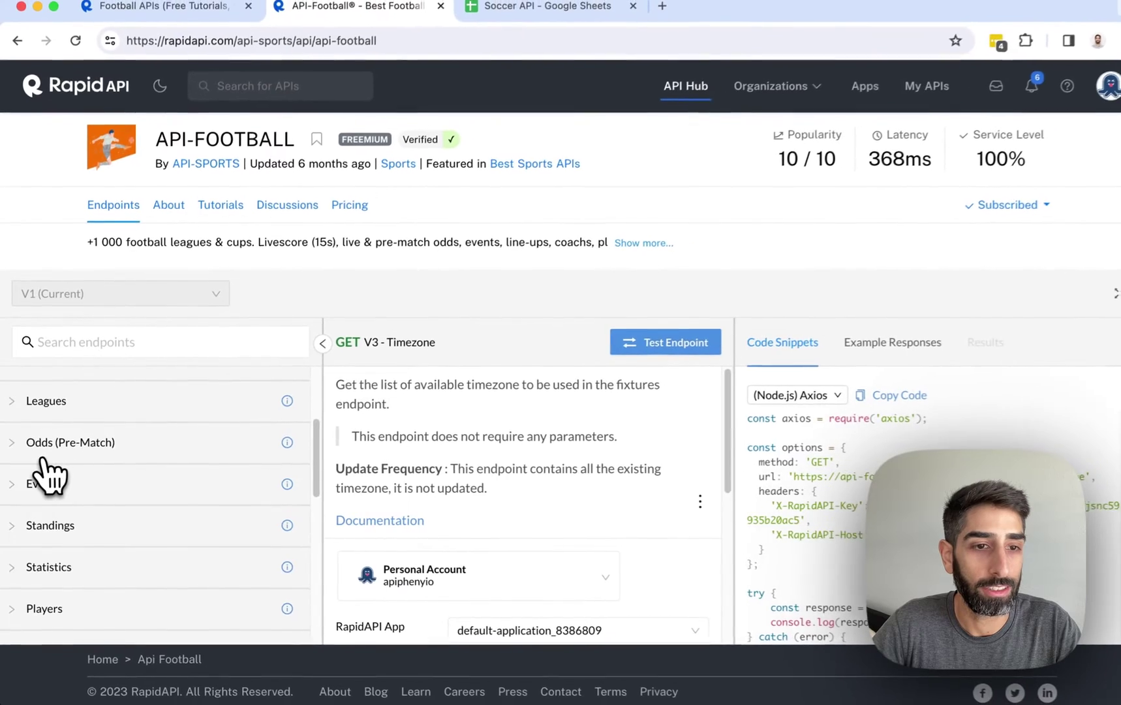
{"action": "scroll", "coordinate": [53, 465], "scroll_direction": "down", "scroll_amount": 1}
{"action": "scroll", "coordinate": [71, 475], "scroll_direction": "down", "scroll_amount": 1}
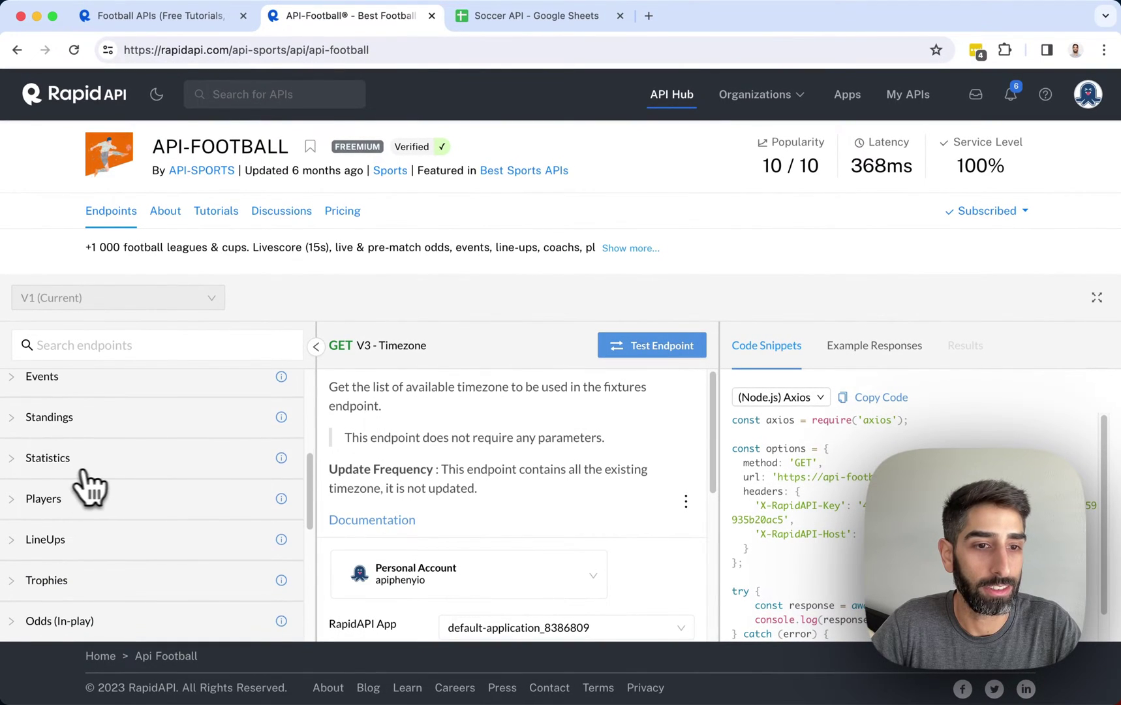
{"action": "scroll", "coordinate": [130, 483], "scroll_direction": "down", "scroll_amount": 4}
{"action": "scroll", "coordinate": [138, 491], "scroll_direction": "up", "scroll_amount": 4}
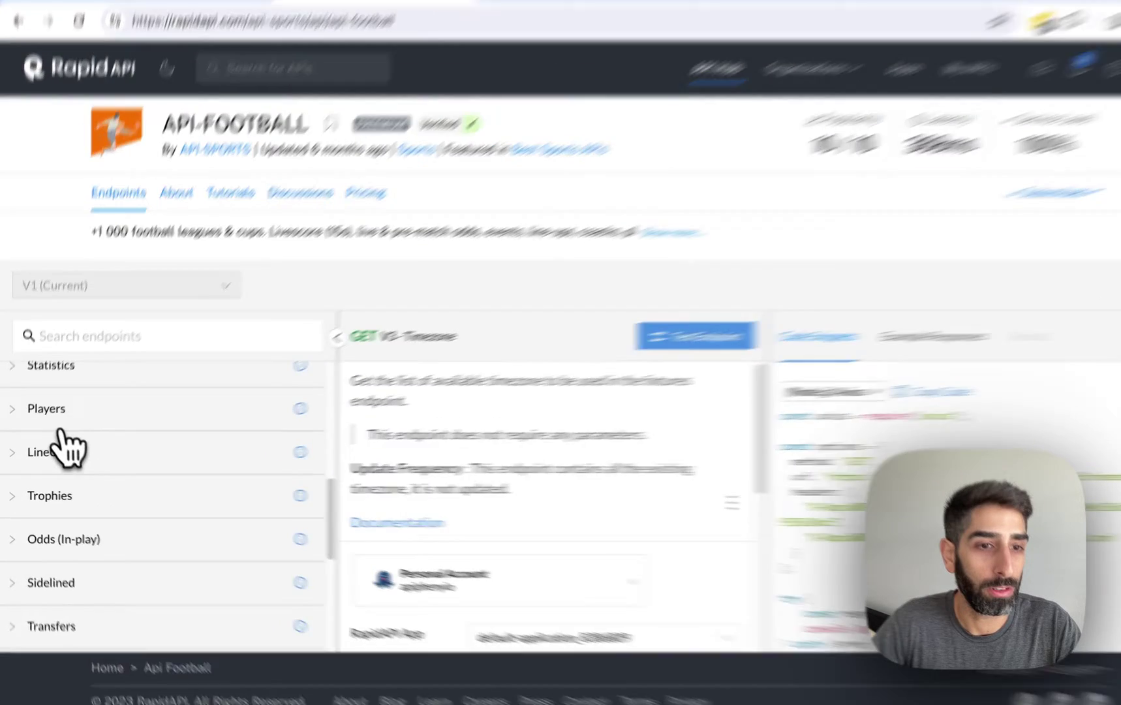
Step: Open V3 - Players statistics by player id and review its id 276 and season 2020 parameters
{"action": "left_click", "coordinate": [52, 412]}
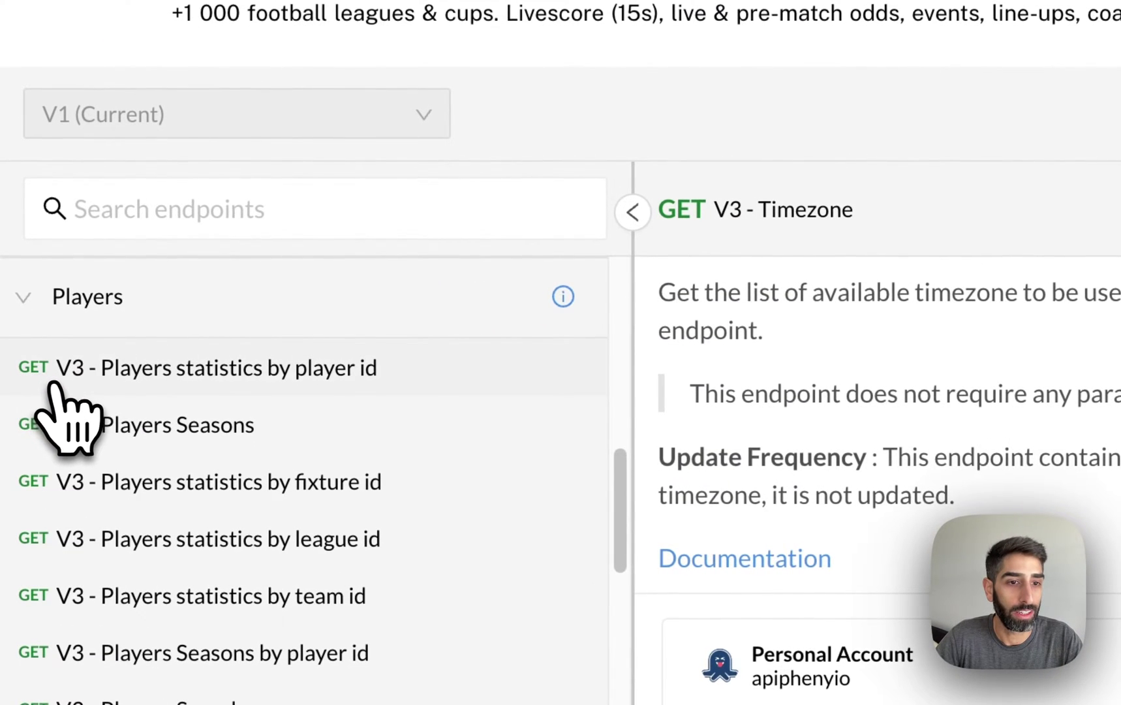
{"action": "left_click", "coordinate": [163, 375]}
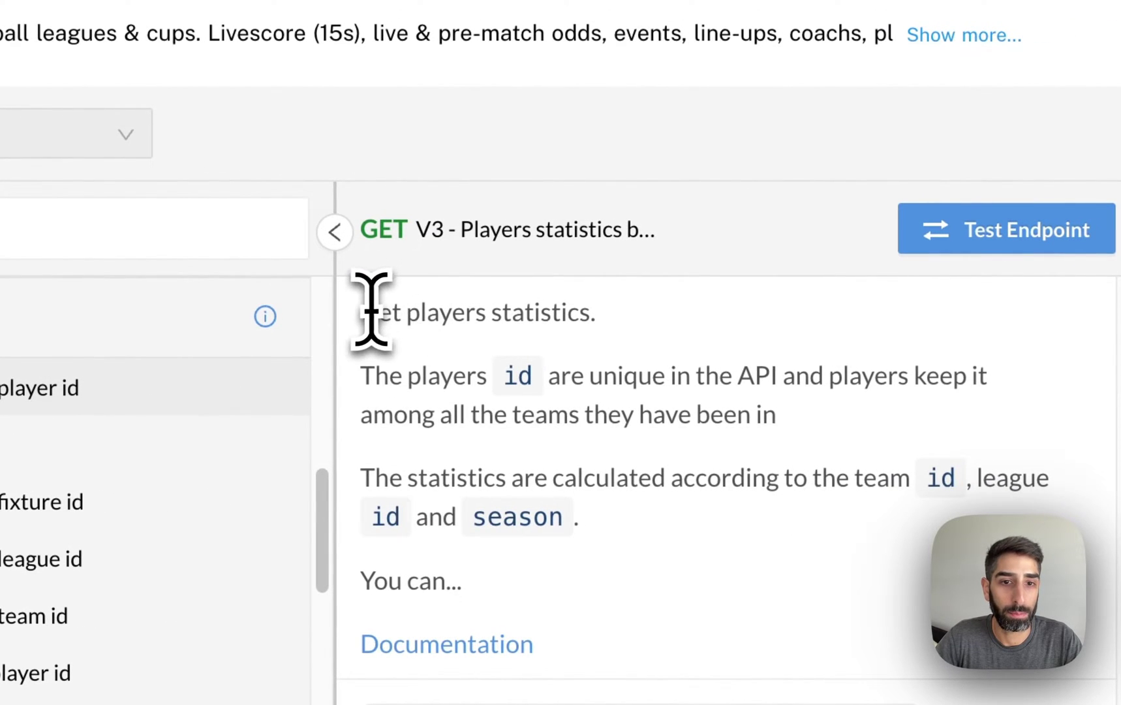
{"action": "left_click_drag", "start_coordinate": [371, 310], "coordinate": [504, 319]}
{"action": "scroll", "coordinate": [652, 371], "scroll_direction": "down", "scroll_amount": 1}
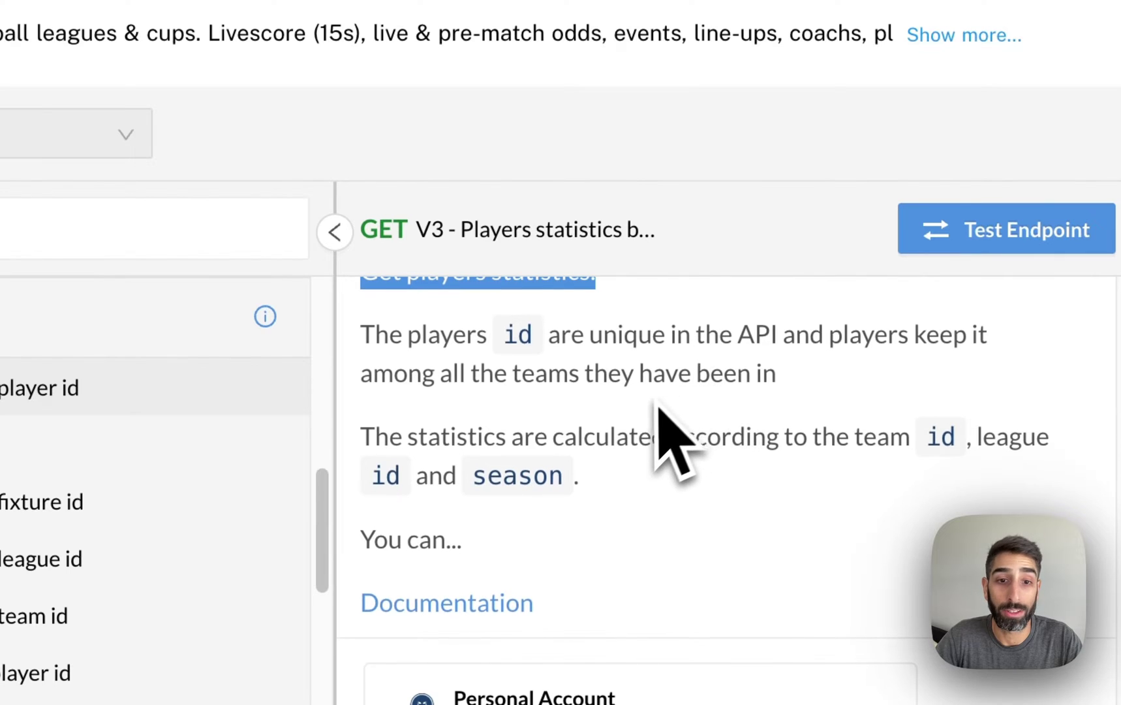
{"action": "scroll", "coordinate": [652, 424], "scroll_direction": "down", "scroll_amount": 1}
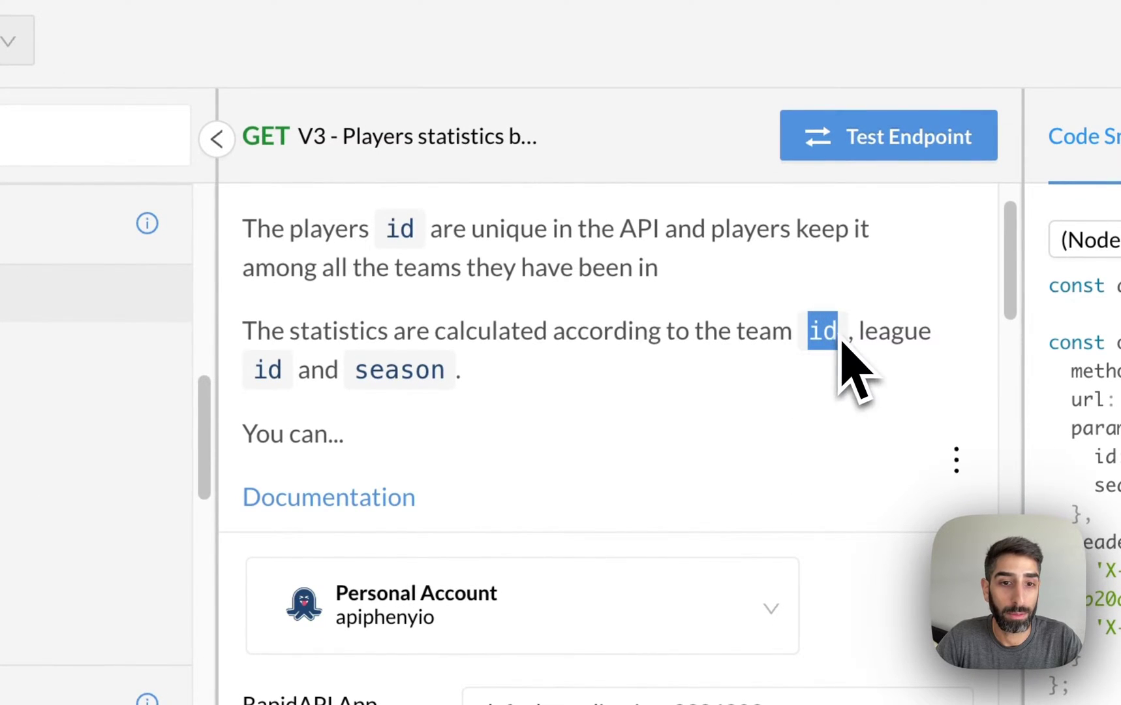
{"action": "double_click", "coordinate": [268, 369]}
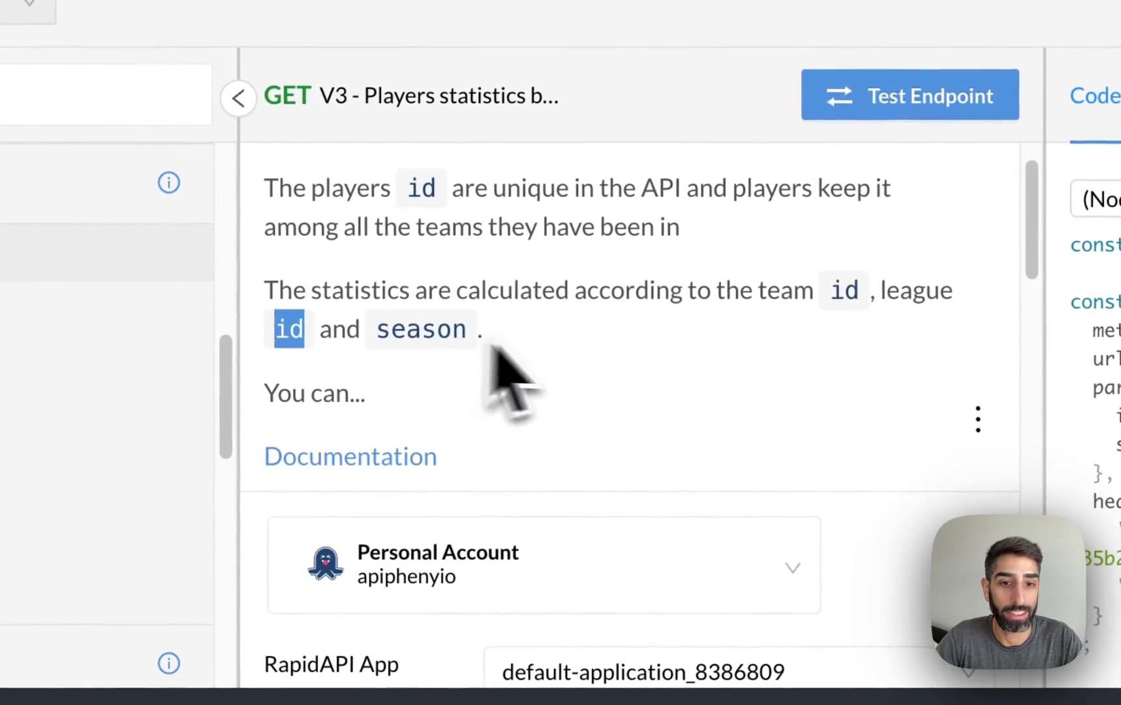
{"action": "scroll", "coordinate": [770, 376], "scroll_direction": "down", "scroll_amount": 6}
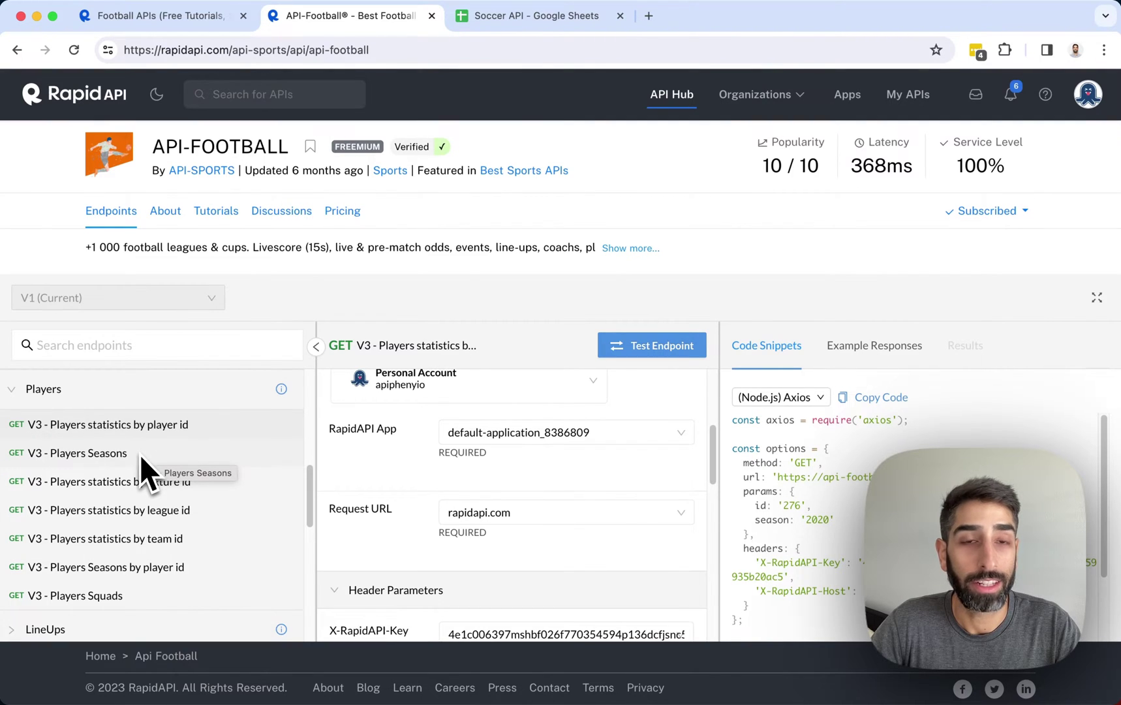
Step: Switch to the Soccer API spreadsheet and look through the Extensions menu without choosing anything
{"action": "left_click", "coordinate": [498, 18]}
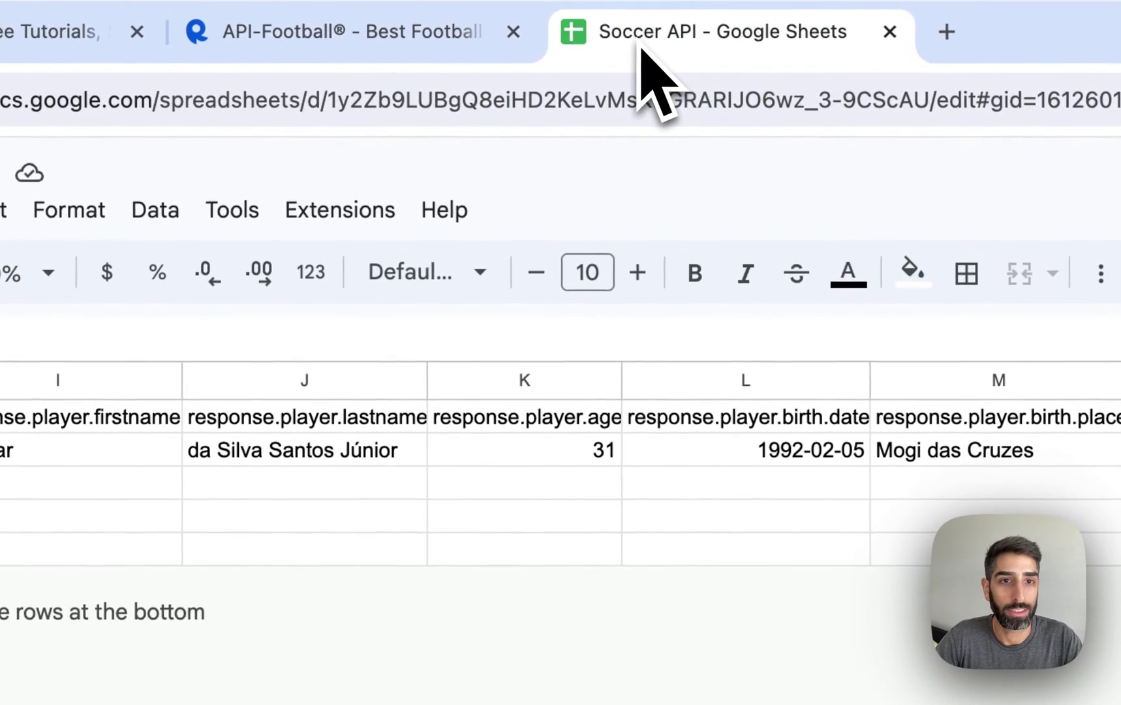
{"action": "left_click", "coordinate": [336, 219]}
{"action": "mouse_move", "coordinate": [347, 264]}
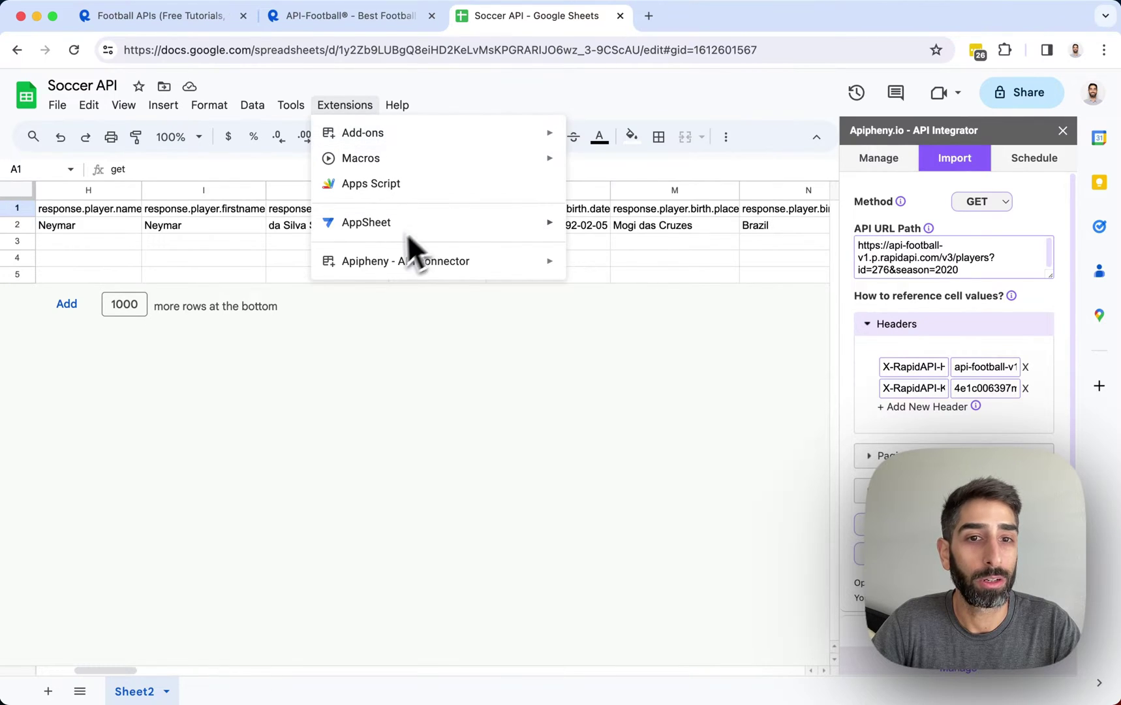
{"action": "mouse_move", "coordinate": [353, 263]}
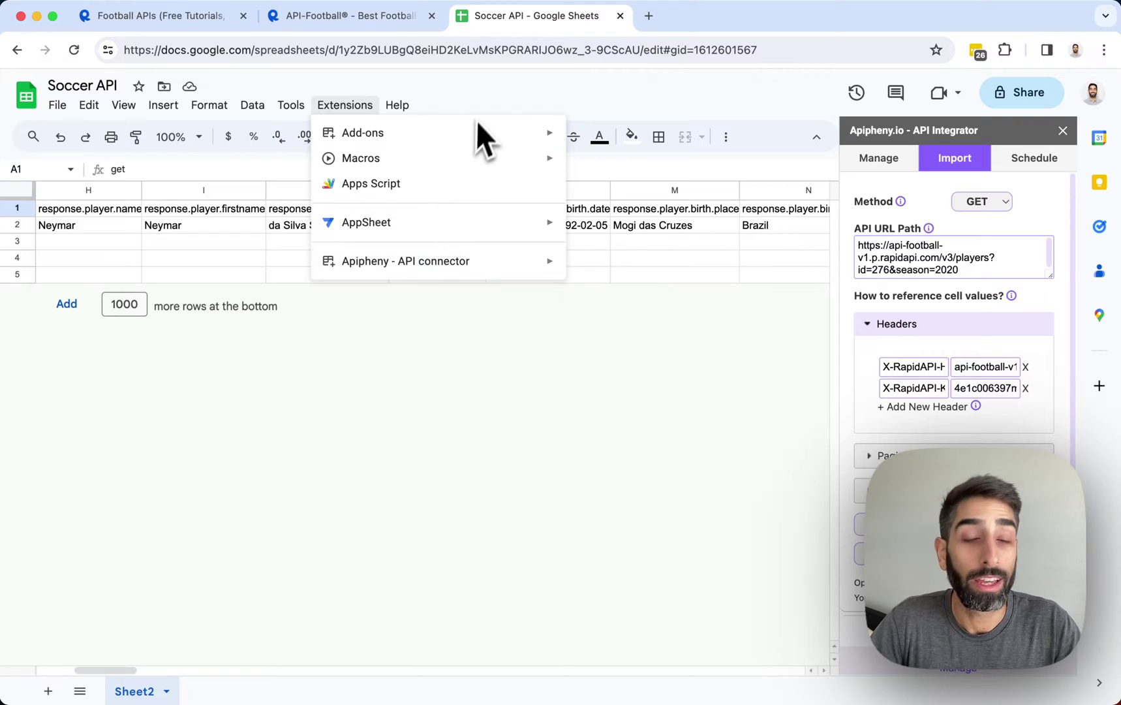
{"action": "left_click", "coordinate": [494, 109]}
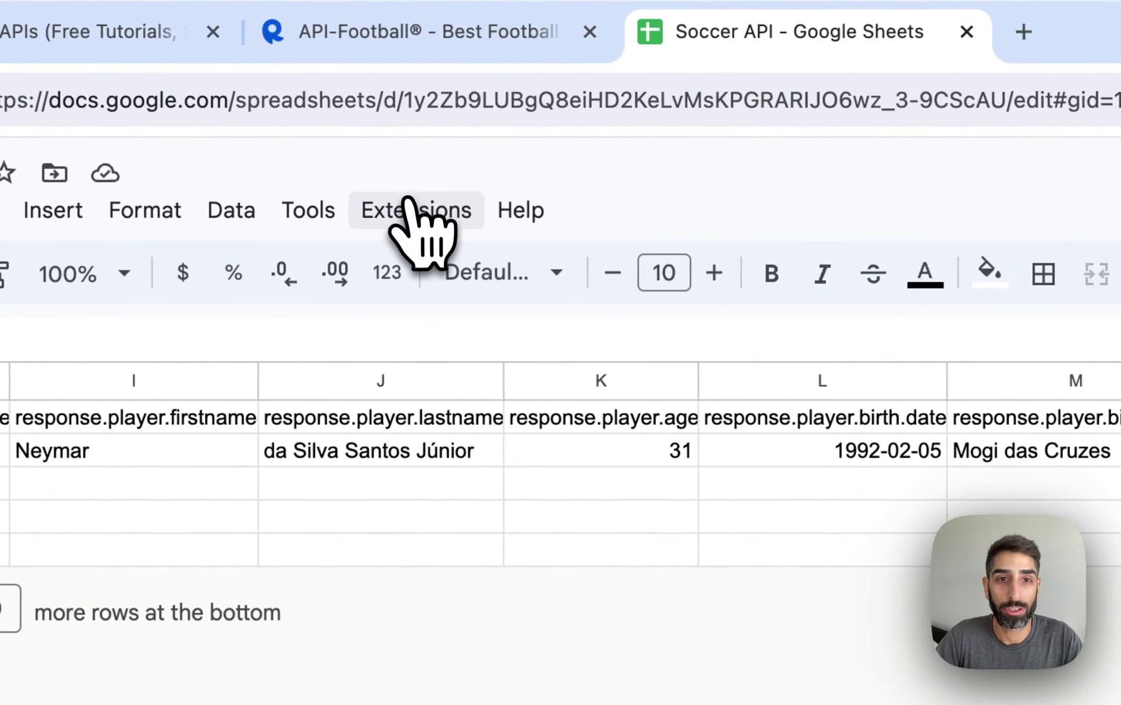
Step: Start a new Apipheny API import and clear the previous request from the form
{"action": "left_click", "coordinate": [409, 207]}
{"action": "mouse_move", "coordinate": [496, 532]}
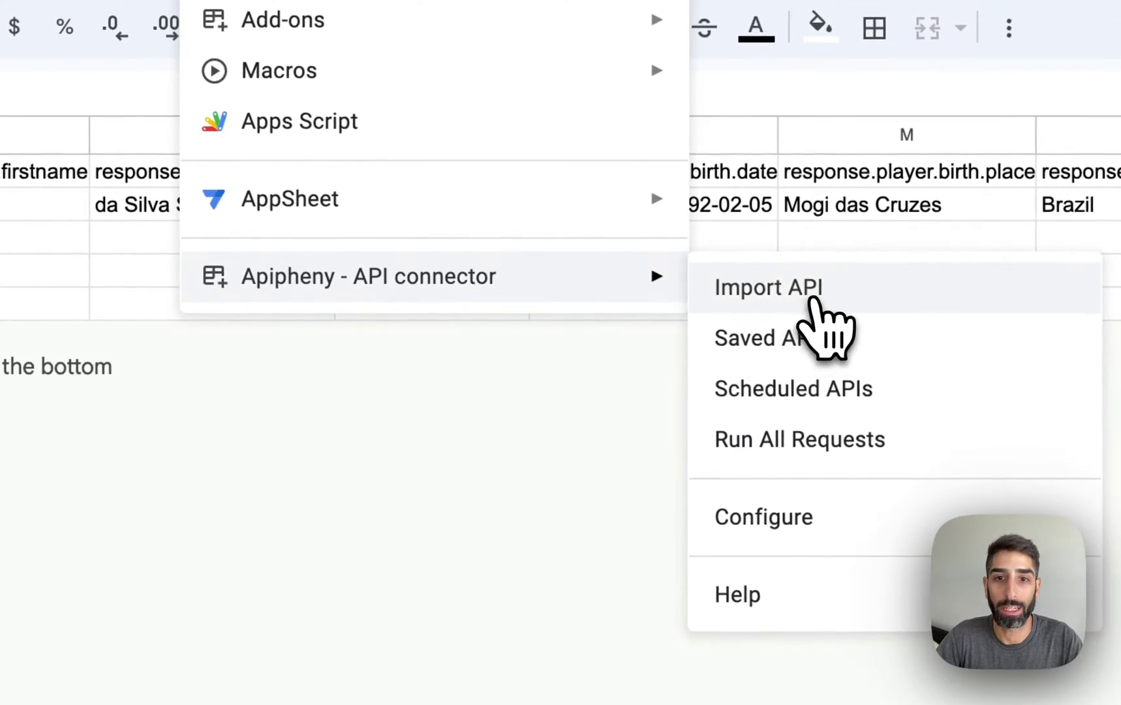
{"action": "left_click", "coordinate": [814, 302]}
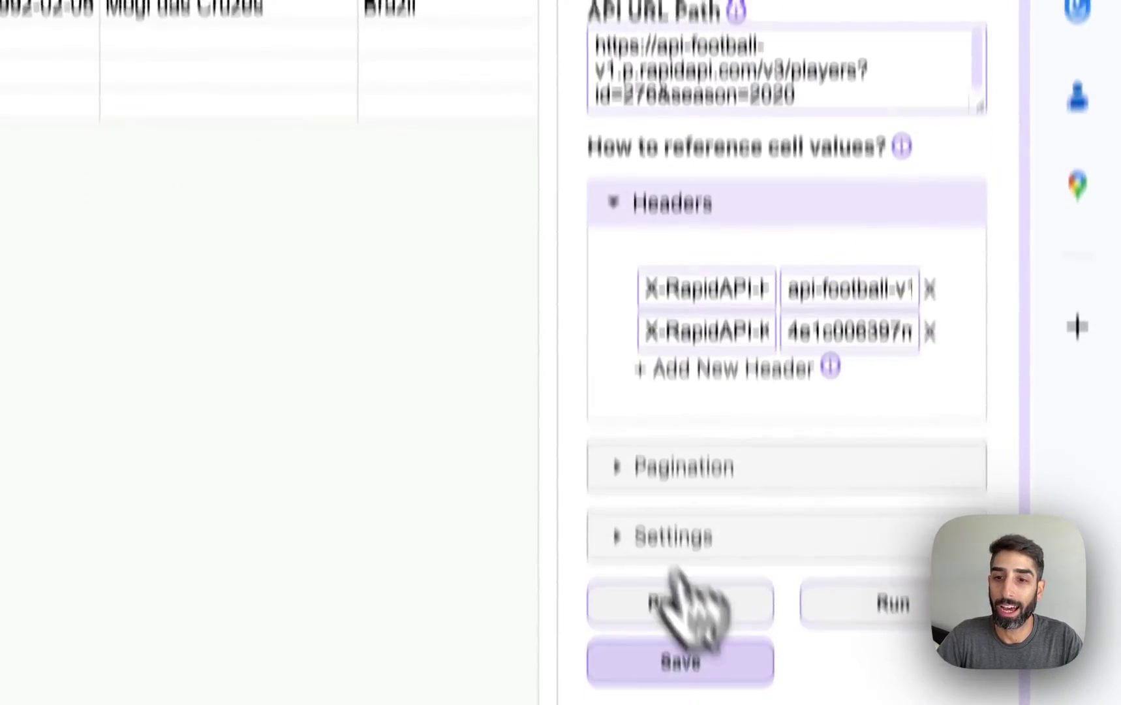
{"action": "left_click", "coordinate": [676, 600]}
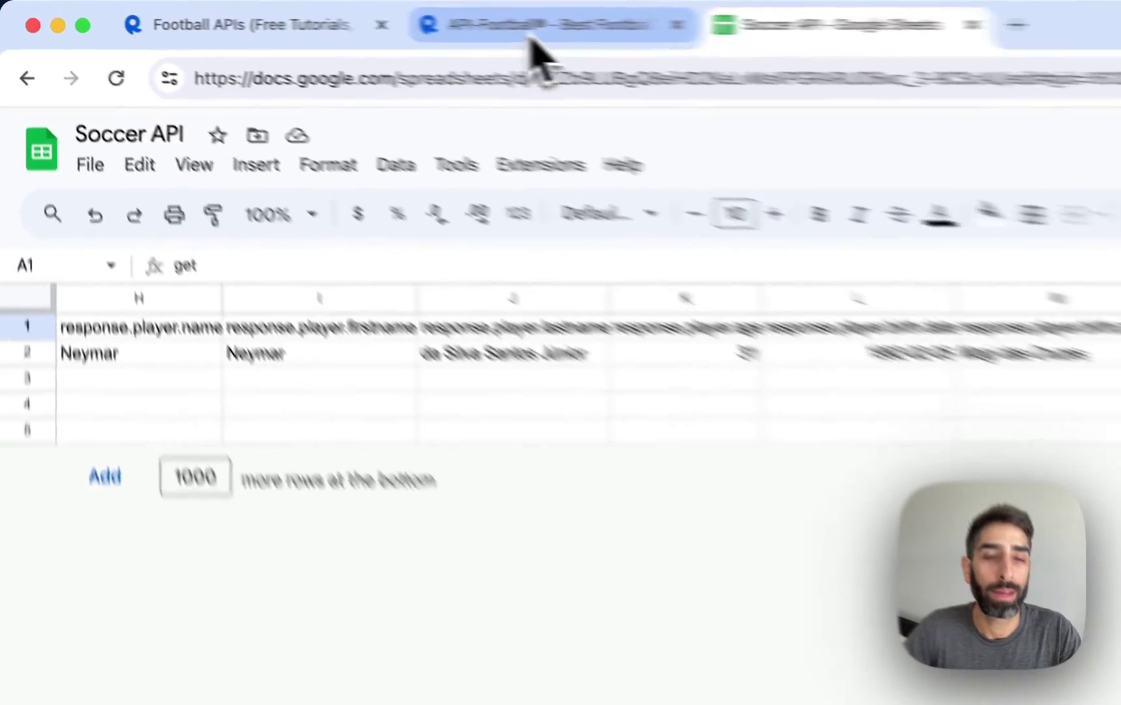
Step: Switch the API-FOOTBALL code snippet language to Shell cURL
{"action": "left_click", "coordinate": [344, 17]}
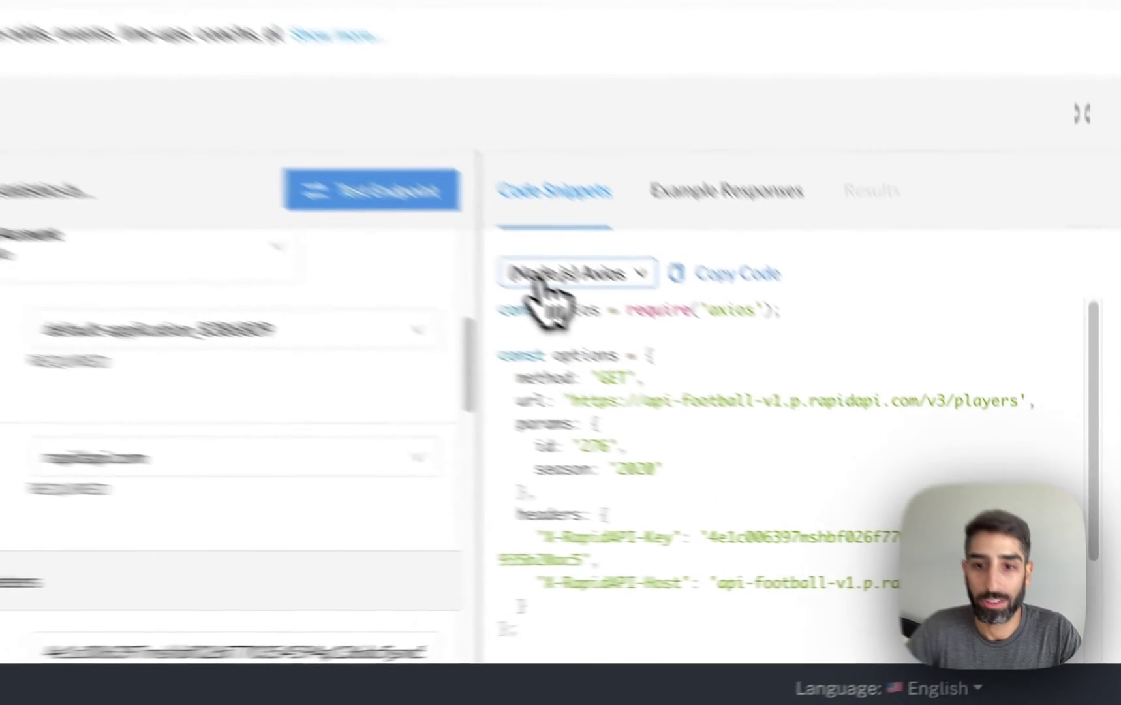
{"action": "left_click", "coordinate": [770, 397]}
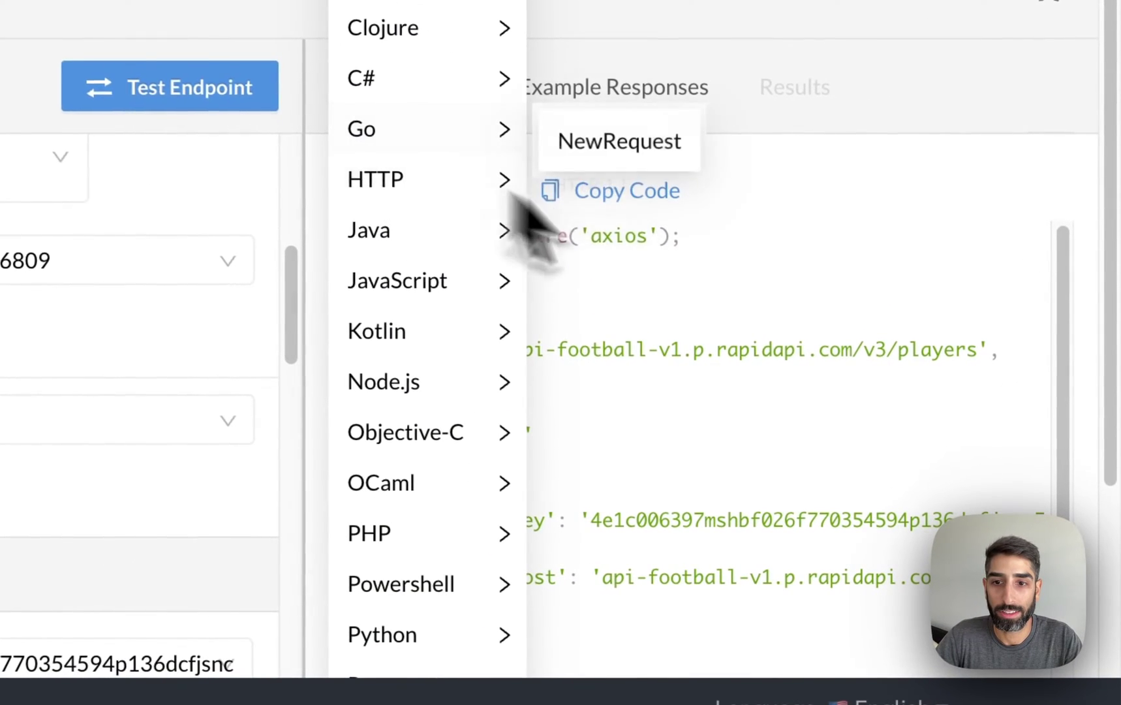
{"action": "left_click", "coordinate": [844, 427]}
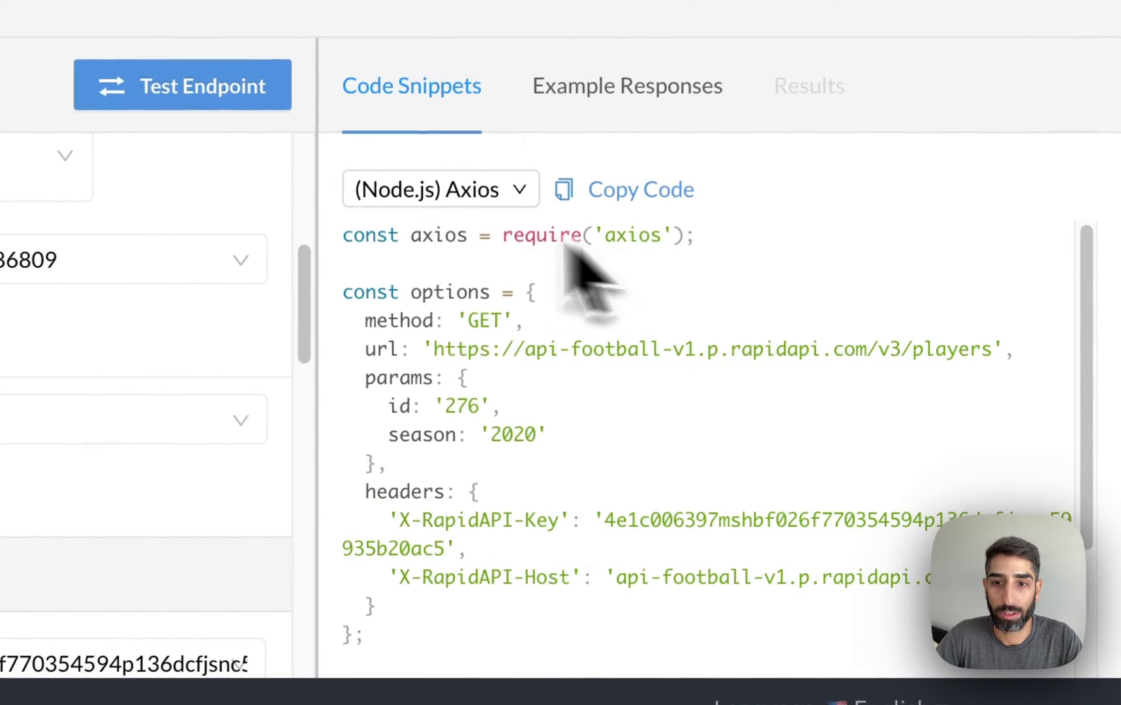
{"action": "left_click", "coordinate": [446, 199]}
{"action": "scroll", "coordinate": [460, 327], "scroll_direction": "down", "scroll_amount": 4}
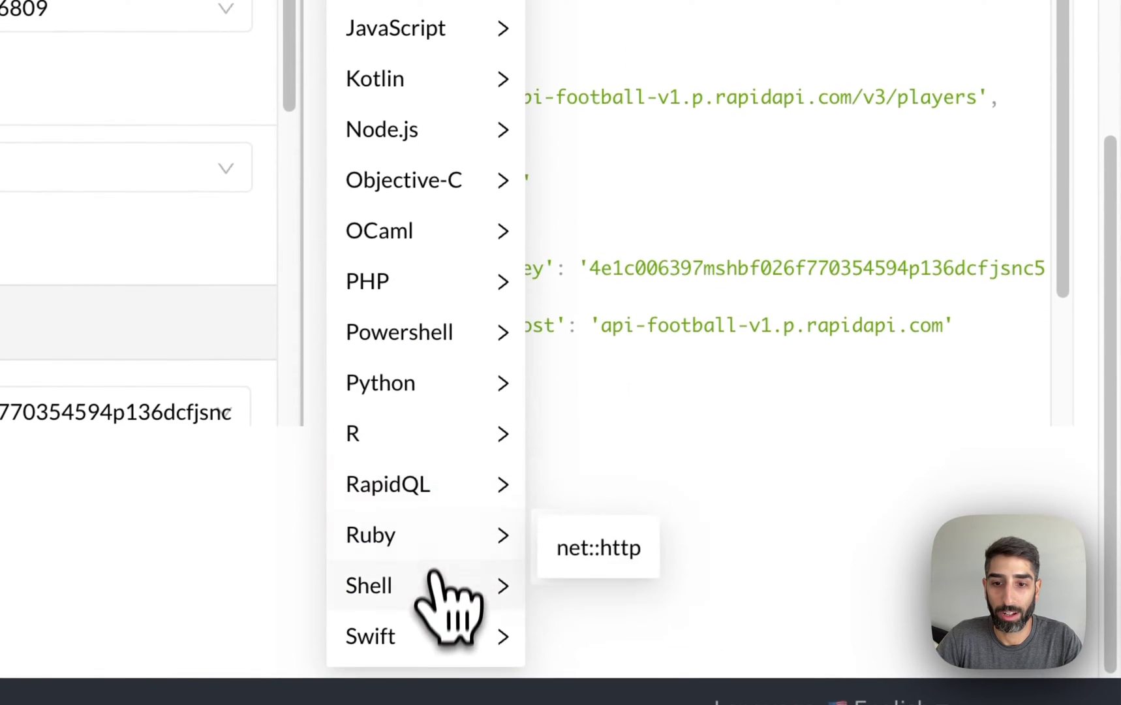
{"action": "left_click", "coordinate": [580, 475]}
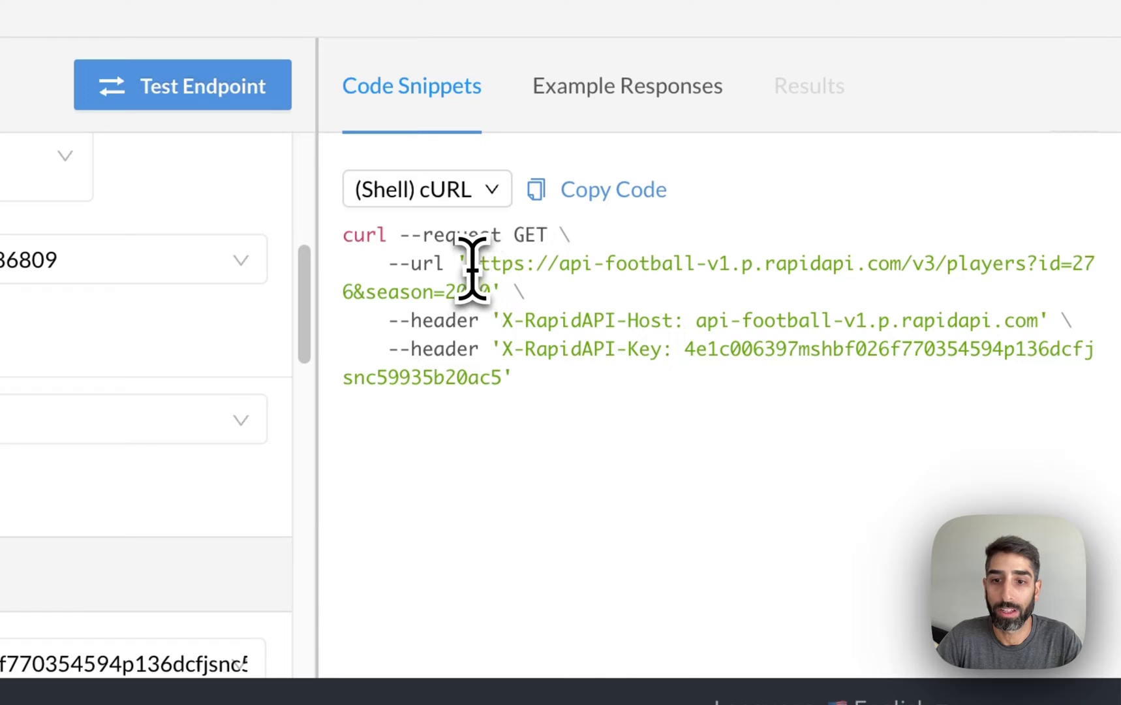
Step: Select and copy the request URL ending in id=276&season=2020 from the cURL snippet
{"action": "left_click_drag", "start_coordinate": [468, 263], "coordinate": [491, 280]}
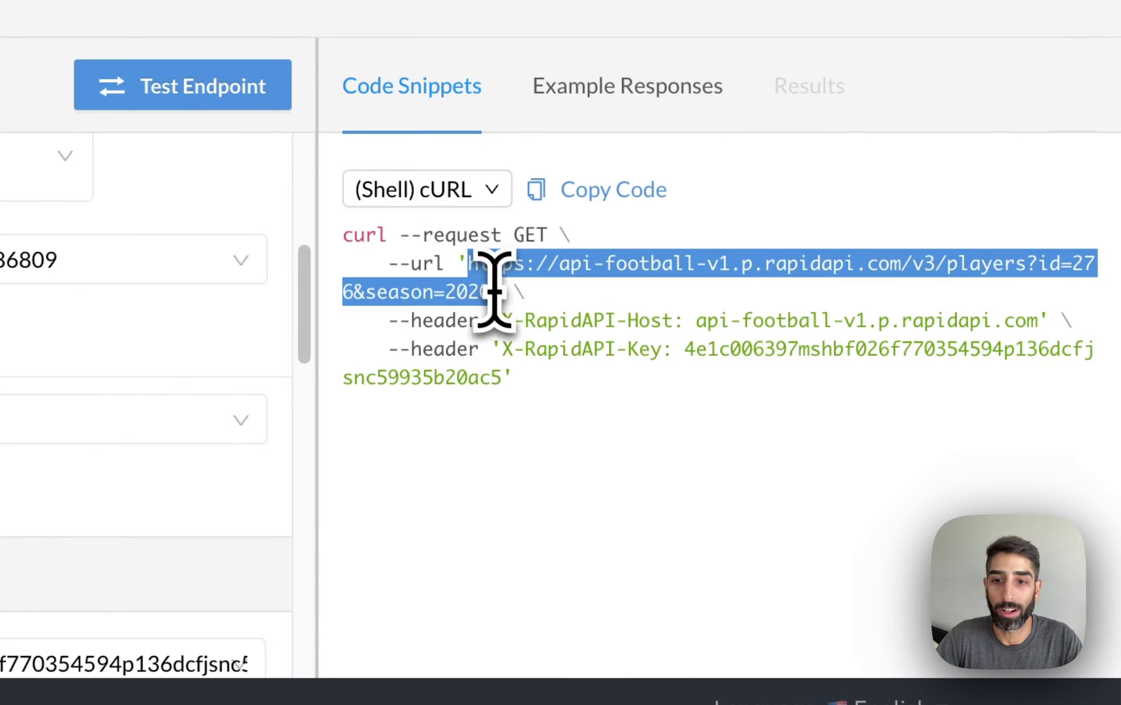
{"action": "left_click_drag", "start_coordinate": [389, 320], "coordinate": [507, 380]}
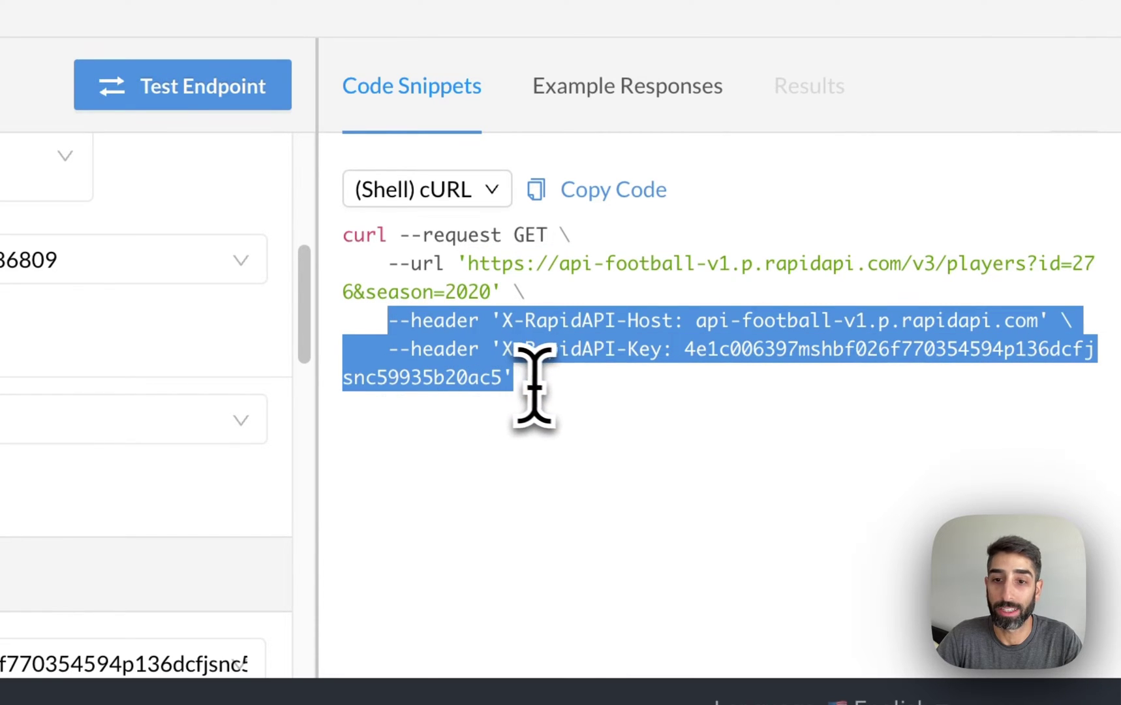
{"action": "left_click", "coordinate": [464, 334]}
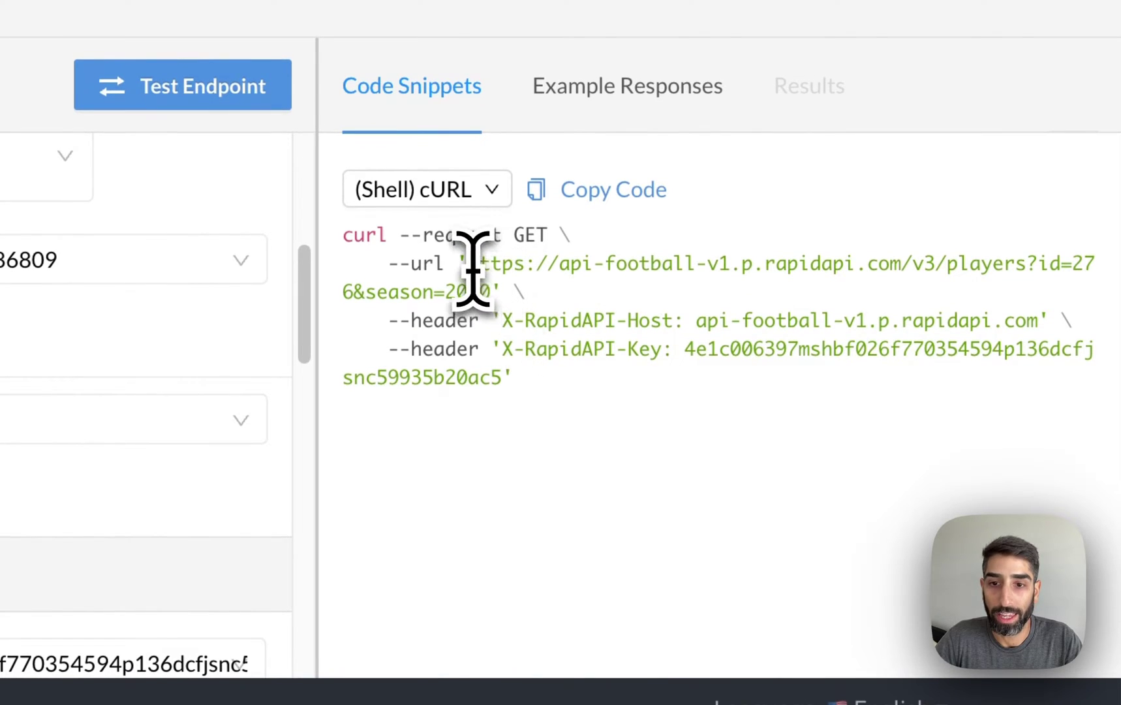
{"action": "left_click_drag", "start_coordinate": [468, 264], "coordinate": [488, 291]}
{"action": "key", "text": "super+c"}
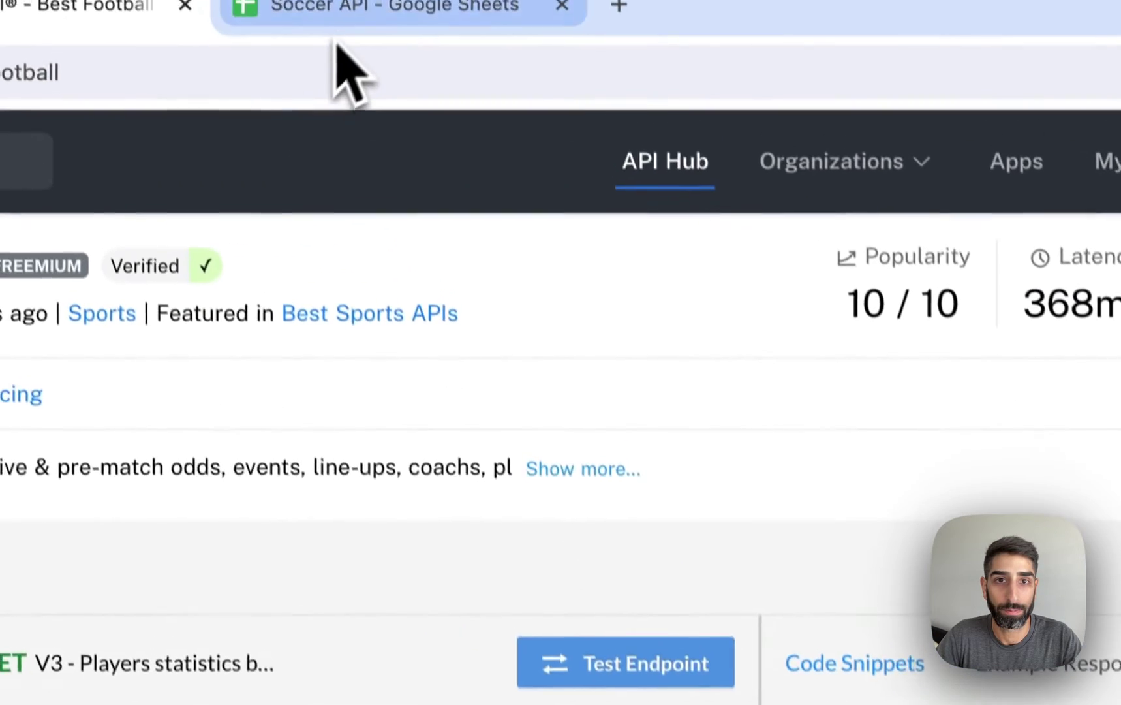
Step: Paste the players request URL into Apipheny's API URL Path and enlarge the box to show it
{"action": "left_click", "coordinate": [371, 72]}
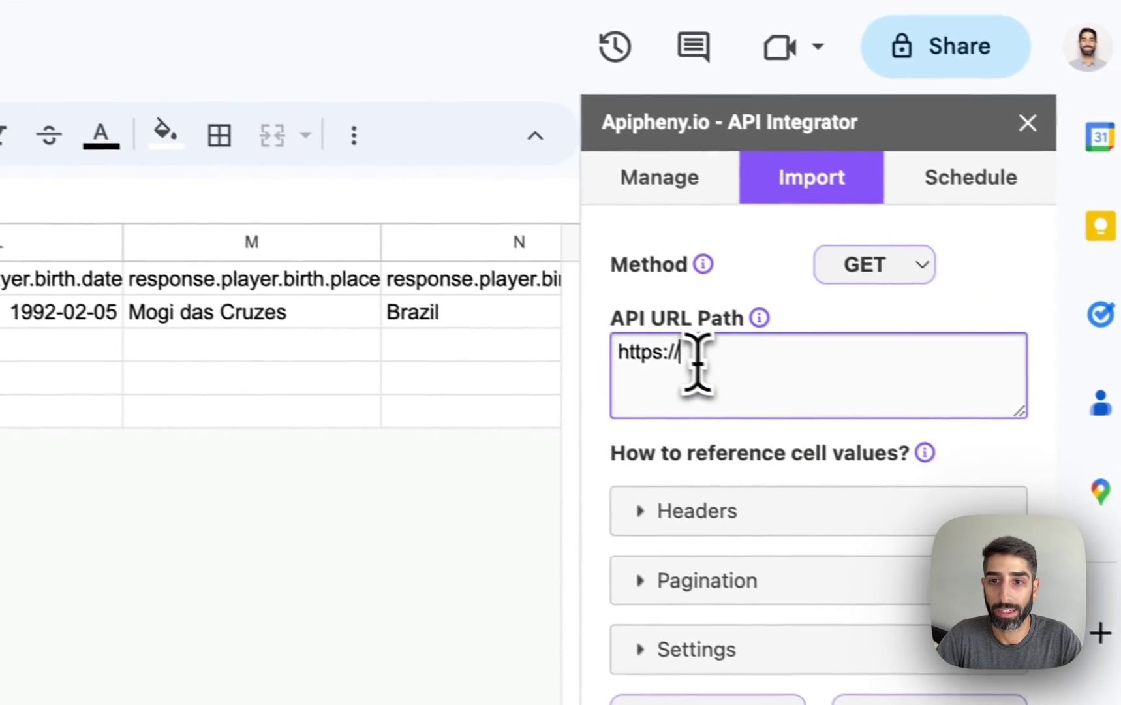
{"action": "left_click_drag", "start_coordinate": [884, 418], "coordinate": [814, 418]}
{"action": "key", "text": "super+v"}
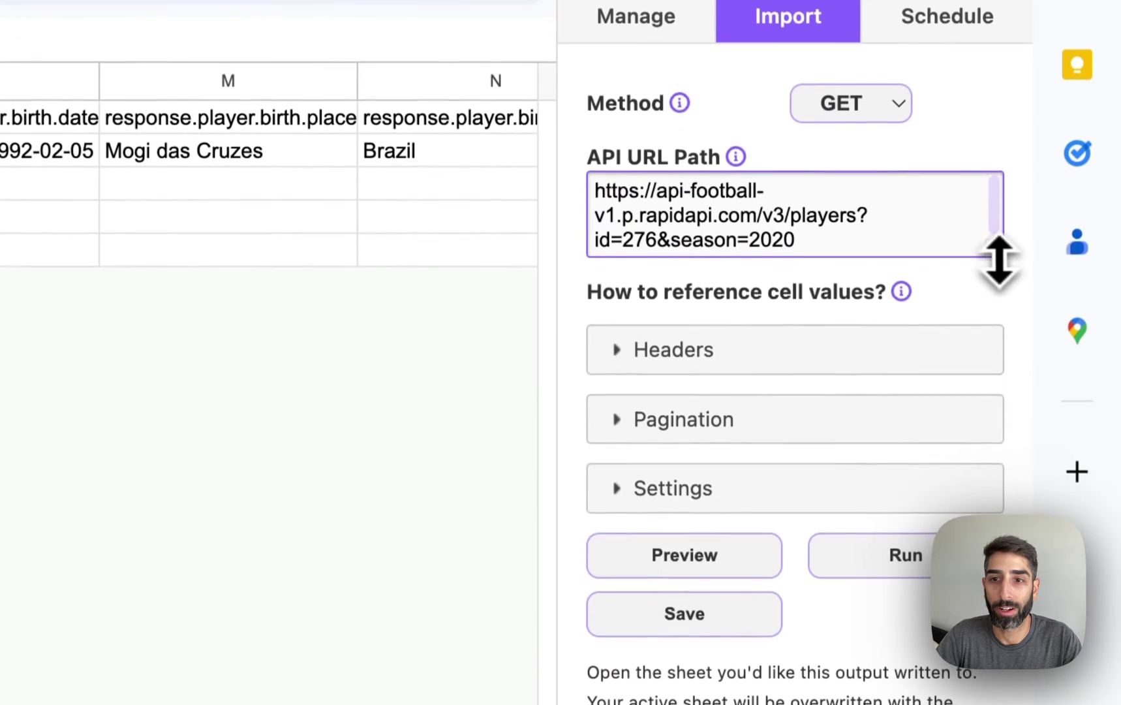
{"action": "left_click_drag", "start_coordinate": [996, 407], "coordinate": [998, 429]}
{"action": "left_click_drag", "start_coordinate": [998, 268], "coordinate": [918, 243]}
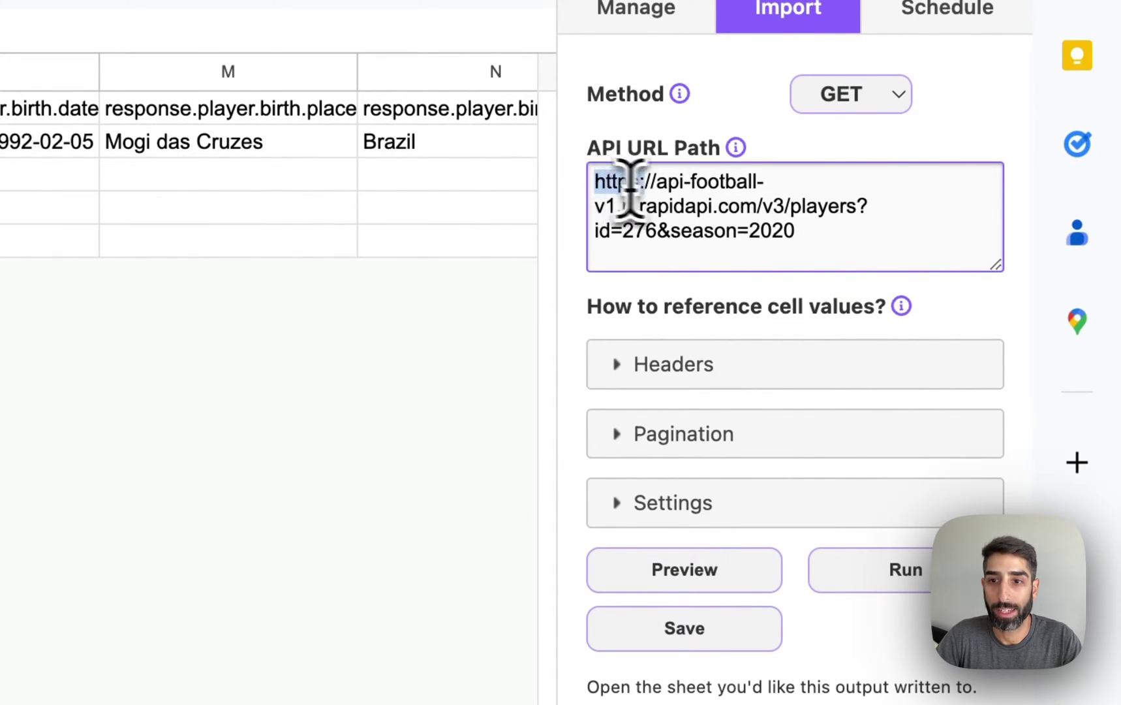
{"action": "left_click_drag", "start_coordinate": [636, 189], "coordinate": [745, 210]}
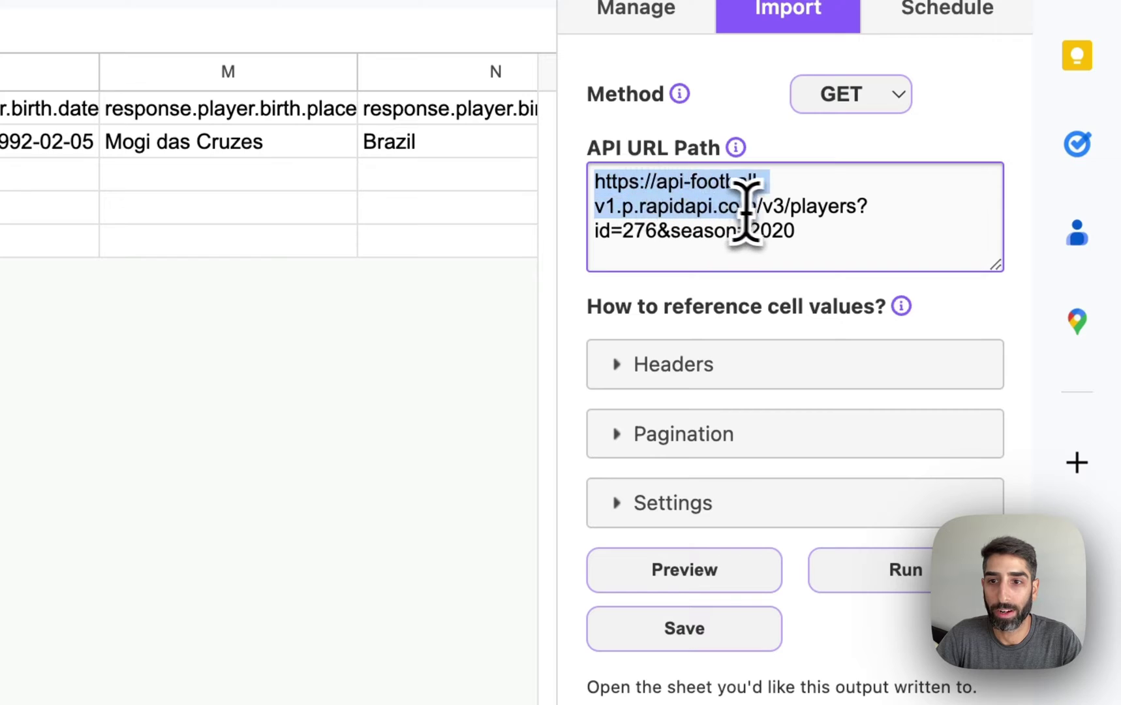
{"action": "left_click", "coordinate": [625, 232]}
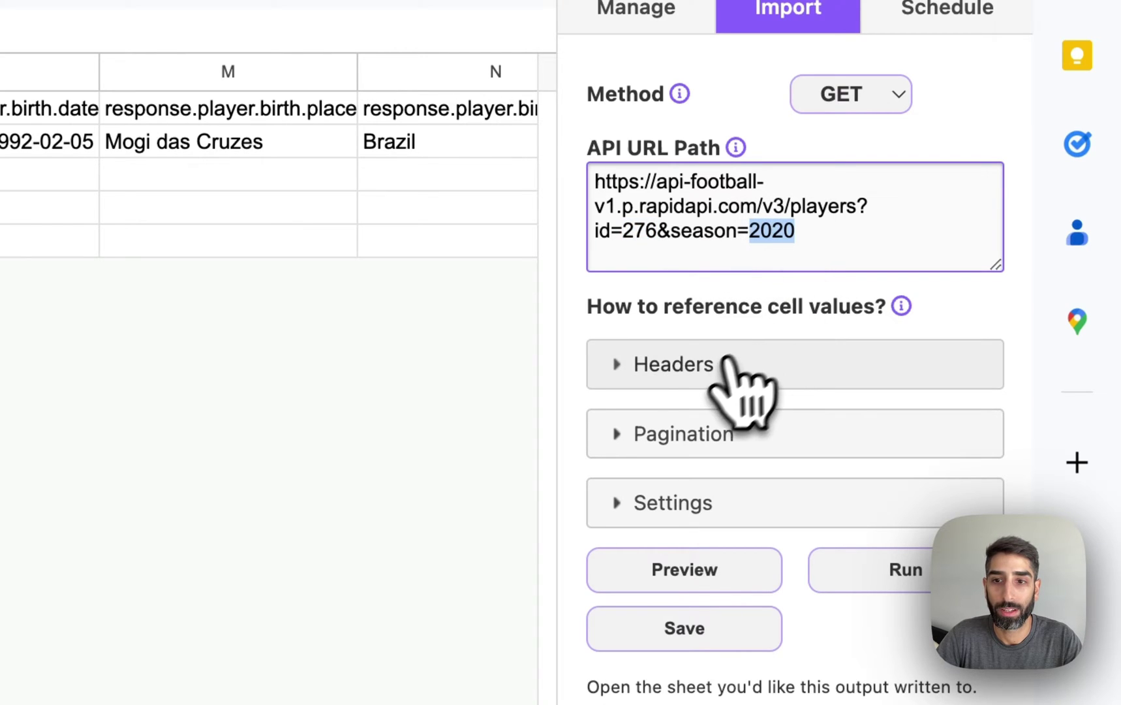
Step: Expand the Headers section and add two empty header rows
{"action": "left_click", "coordinate": [699, 370]}
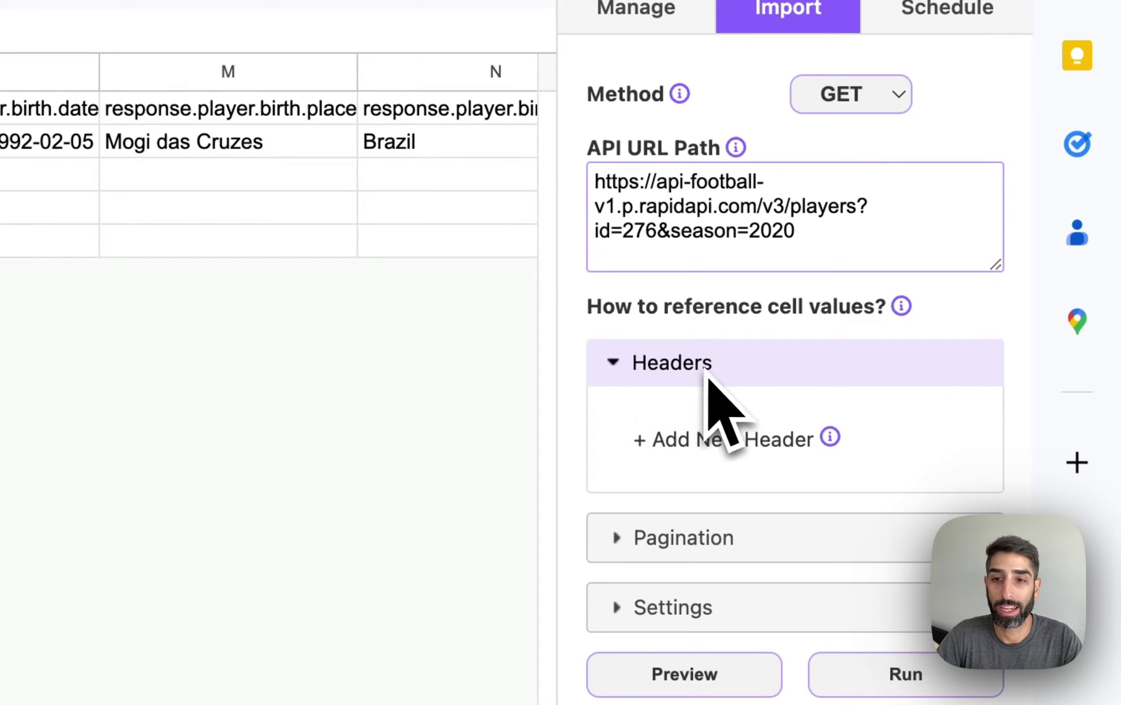
{"action": "left_click", "coordinate": [704, 441]}
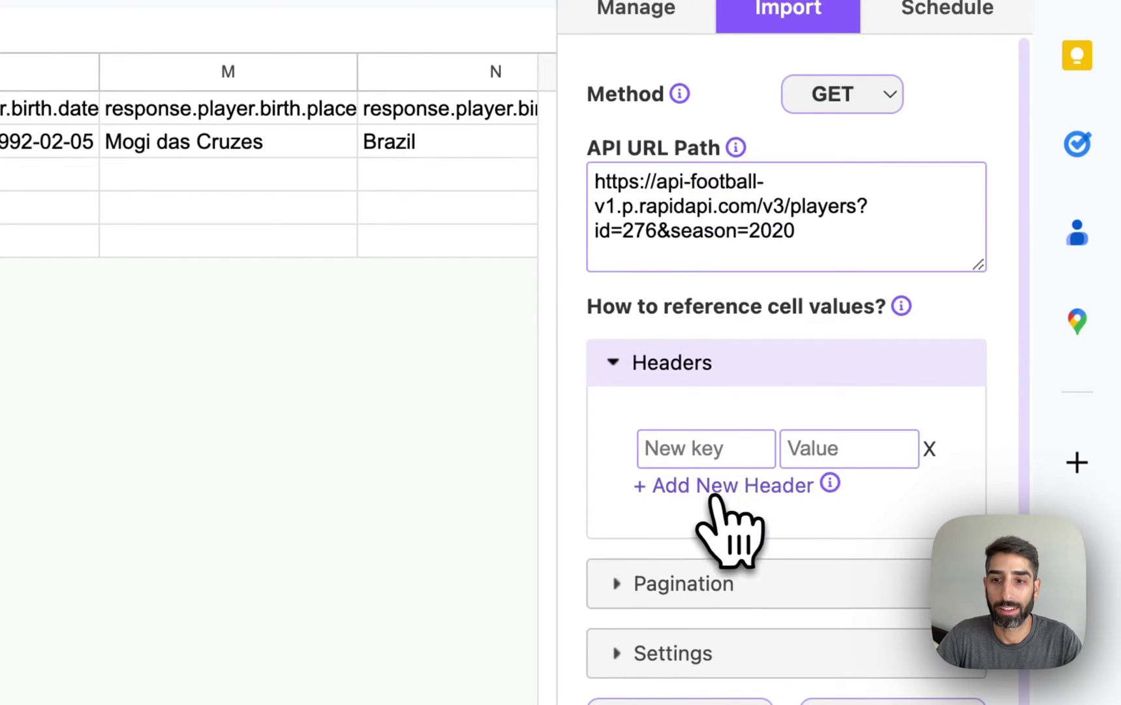
{"action": "left_click", "coordinate": [711, 486]}
Step: Copy X-RapidAPI-Host and its value api-football-v1.p.rapidapi.com from the cURL snippet into the first header
{"action": "left_click", "coordinate": [681, 460]}
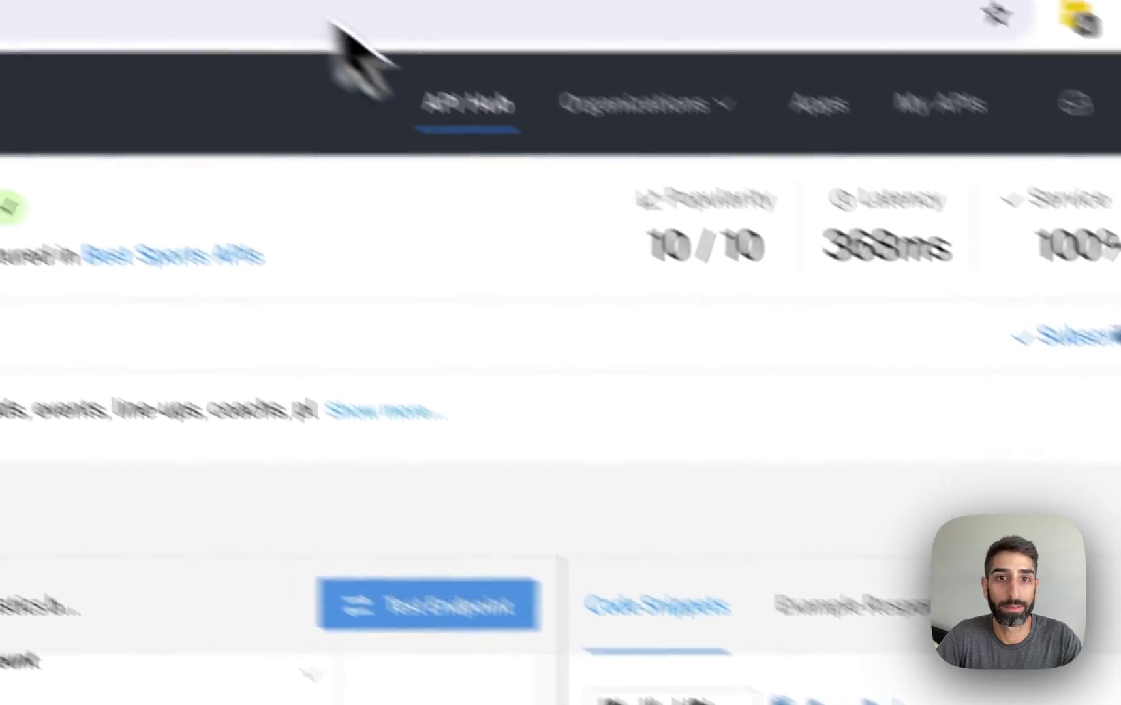
{"action": "left_click", "coordinate": [406, 39]}
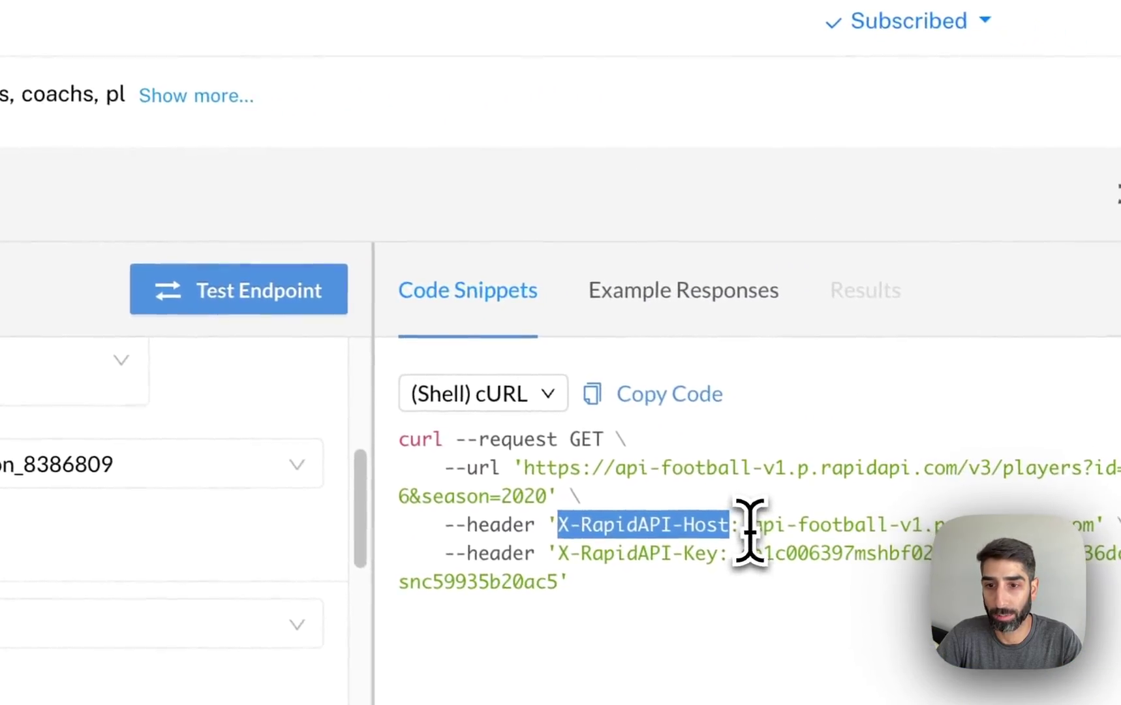
{"action": "left_click_drag", "start_coordinate": [764, 530], "coordinate": [1096, 530]}
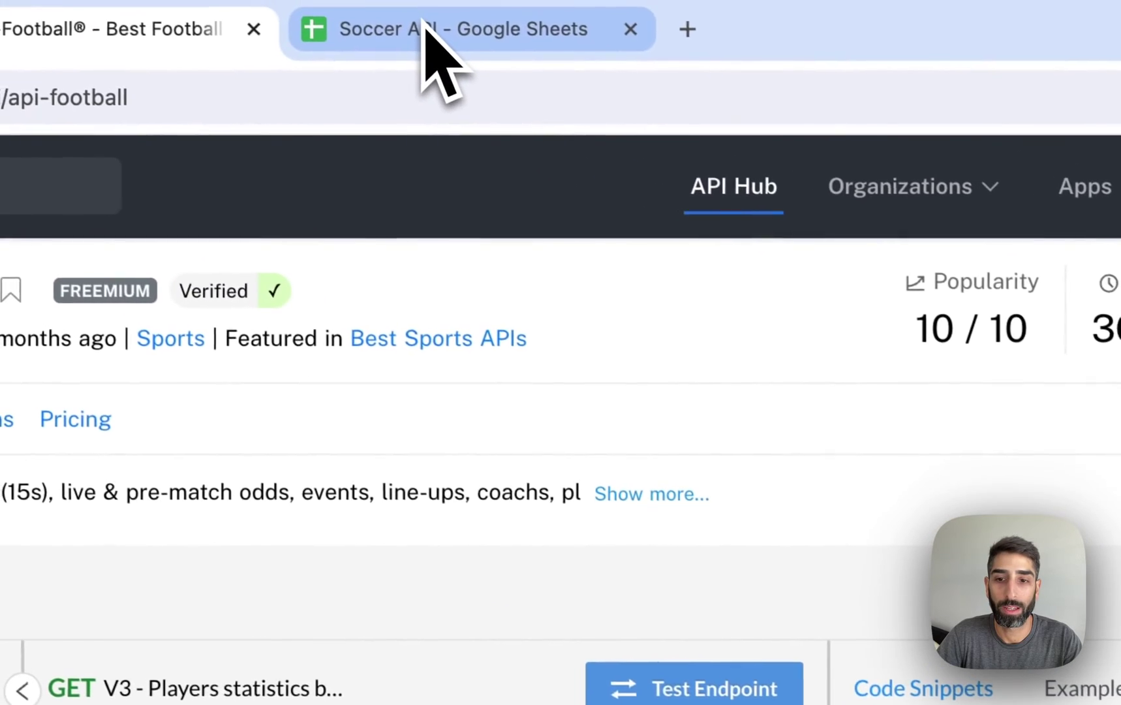
Step: Paste X-RapidAPI-Key as the second header name, then return to the snippet for its value
{"action": "left_click", "coordinate": [427, 32]}
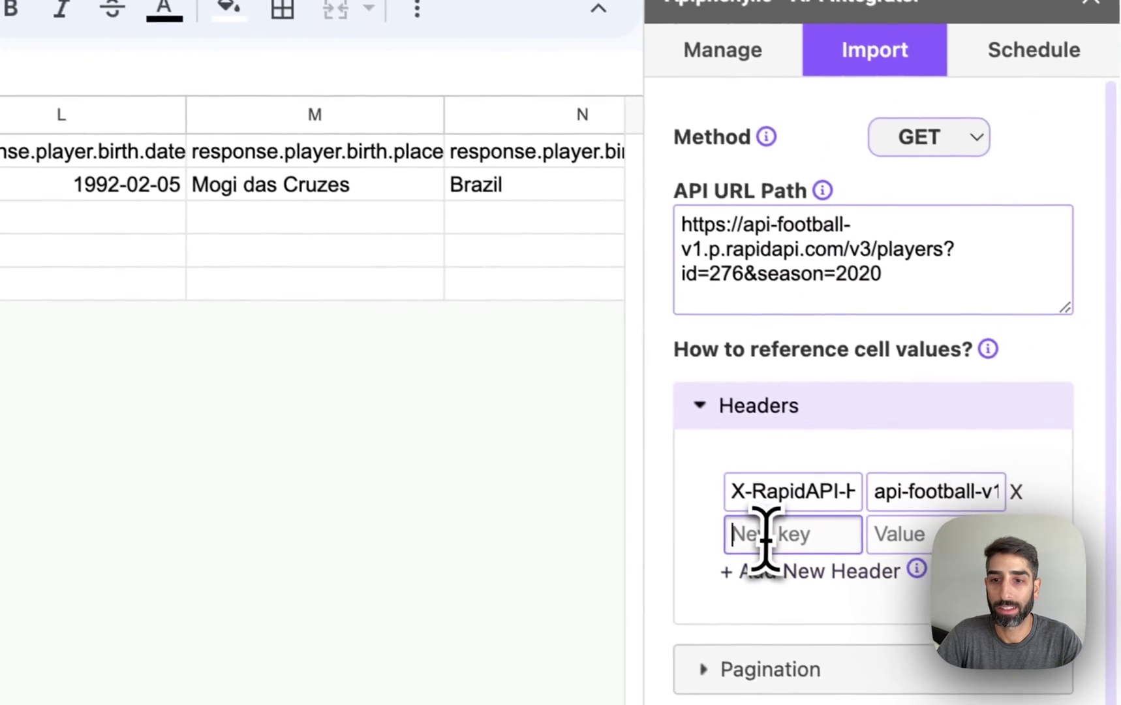
{"action": "left_click", "coordinate": [757, 529]}
{"action": "key", "text": "ctrl+v"}
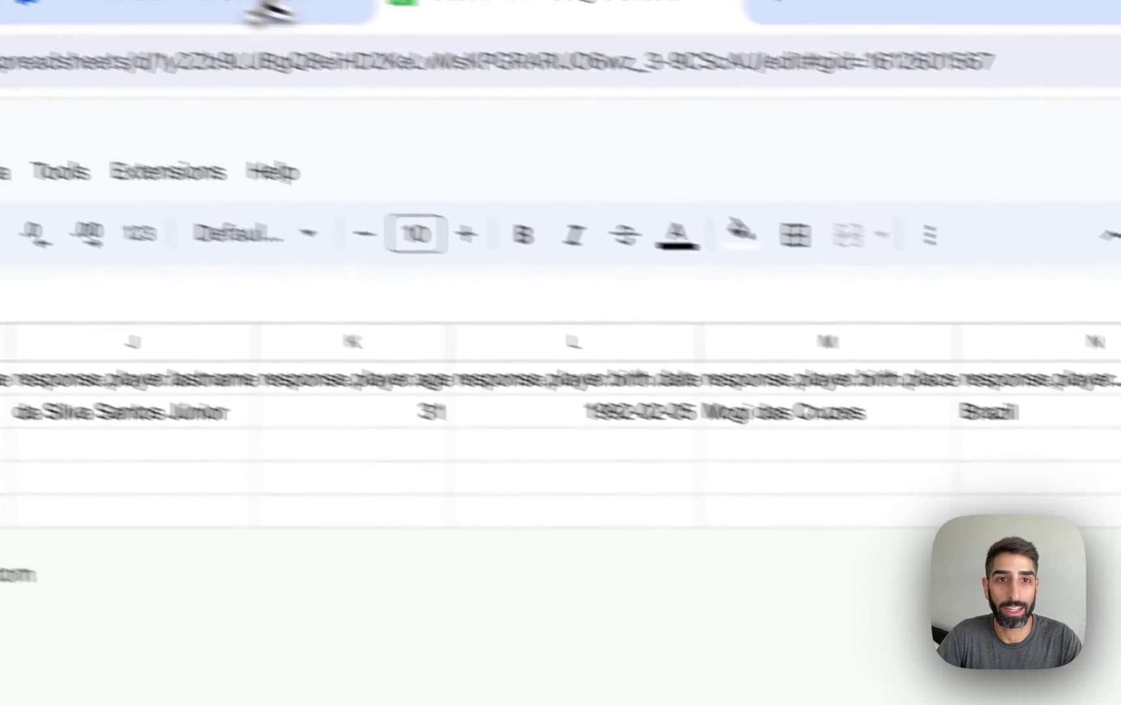
{"action": "left_click", "coordinate": [357, 45]}
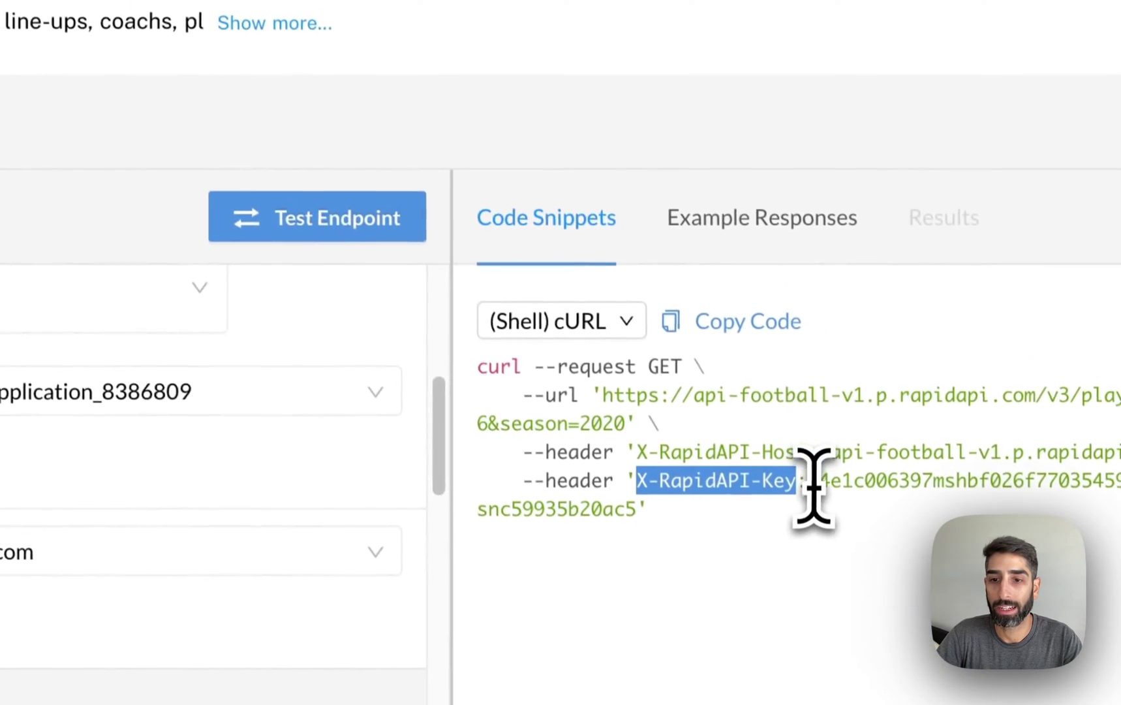
{"action": "left_click", "coordinate": [818, 489]}
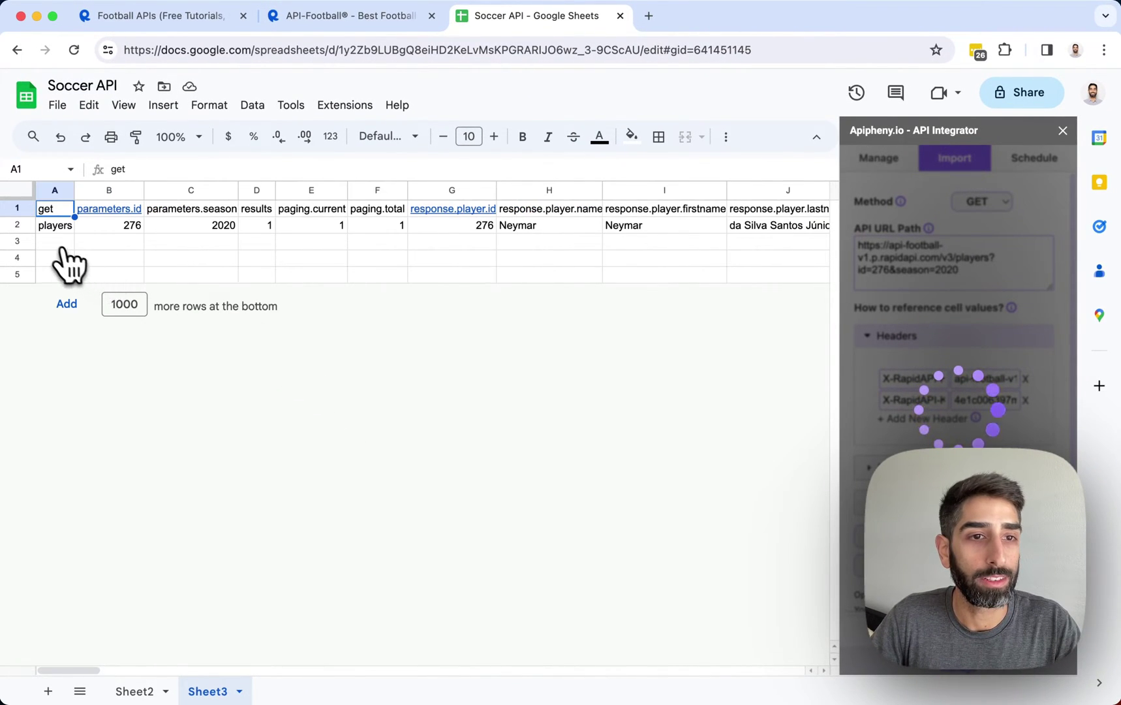
Step: Scroll through Neymar's imported columns, checking player name and birth date, then select id 276 in the URL
{"action": "left_click", "coordinate": [300, 261]}
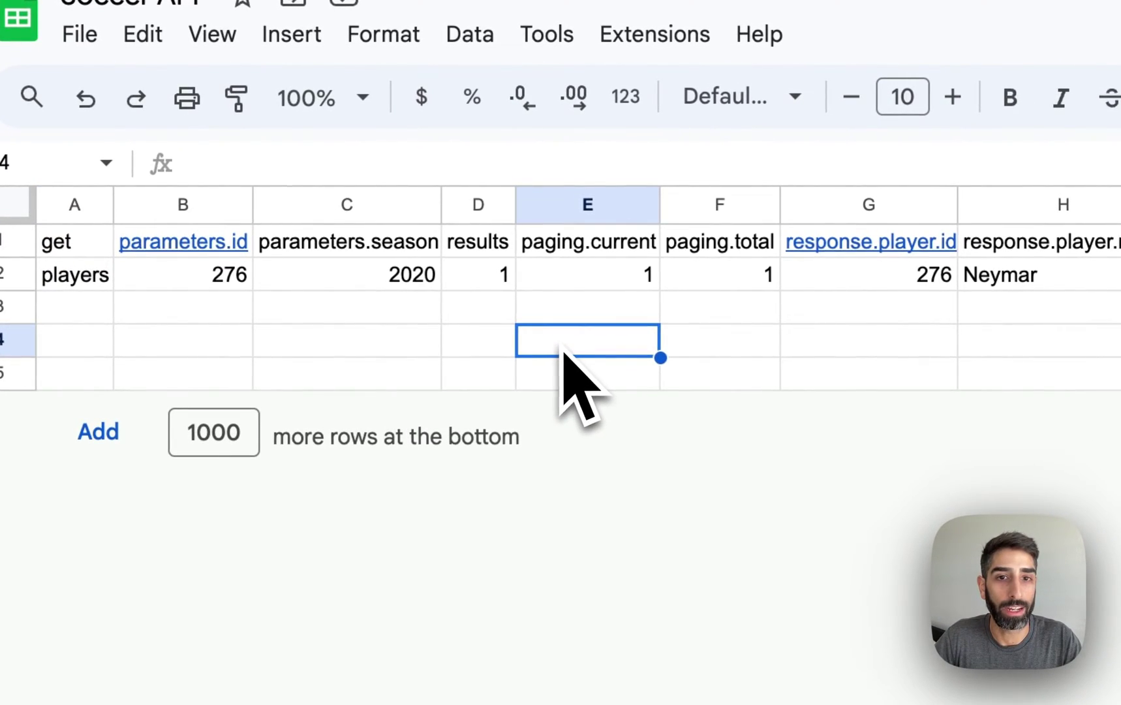
{"action": "scroll", "coordinate": [562, 353], "scroll_direction": "right", "scroll_amount": 5}
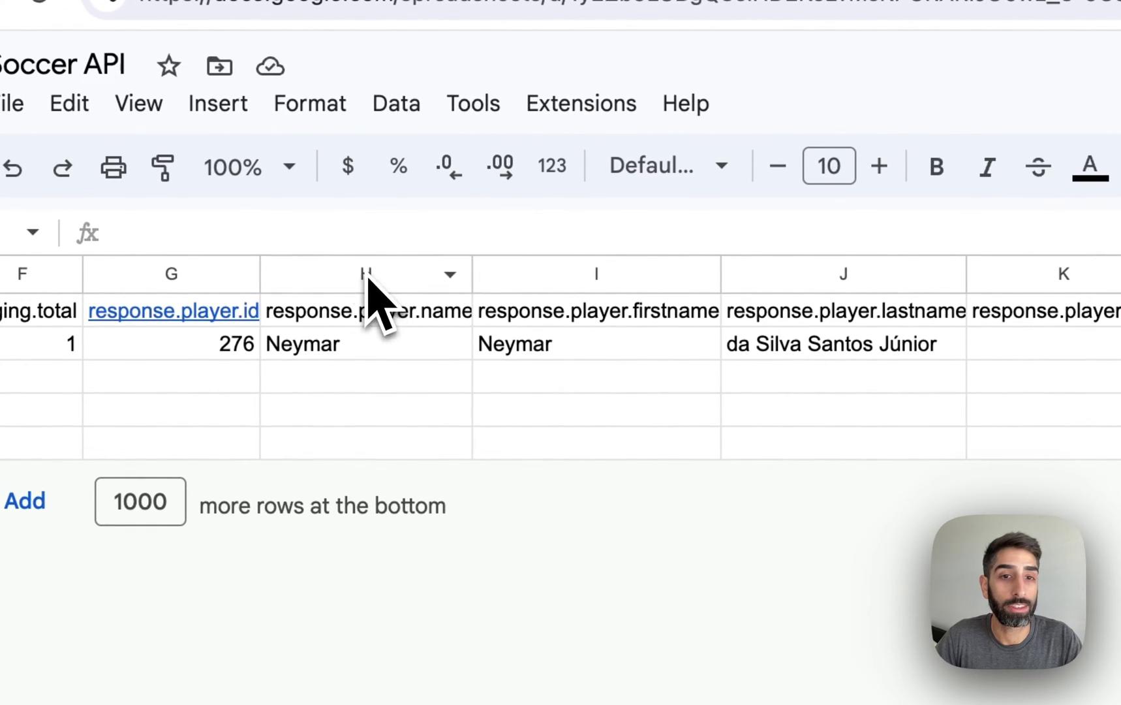
{"action": "left_click", "coordinate": [363, 271]}
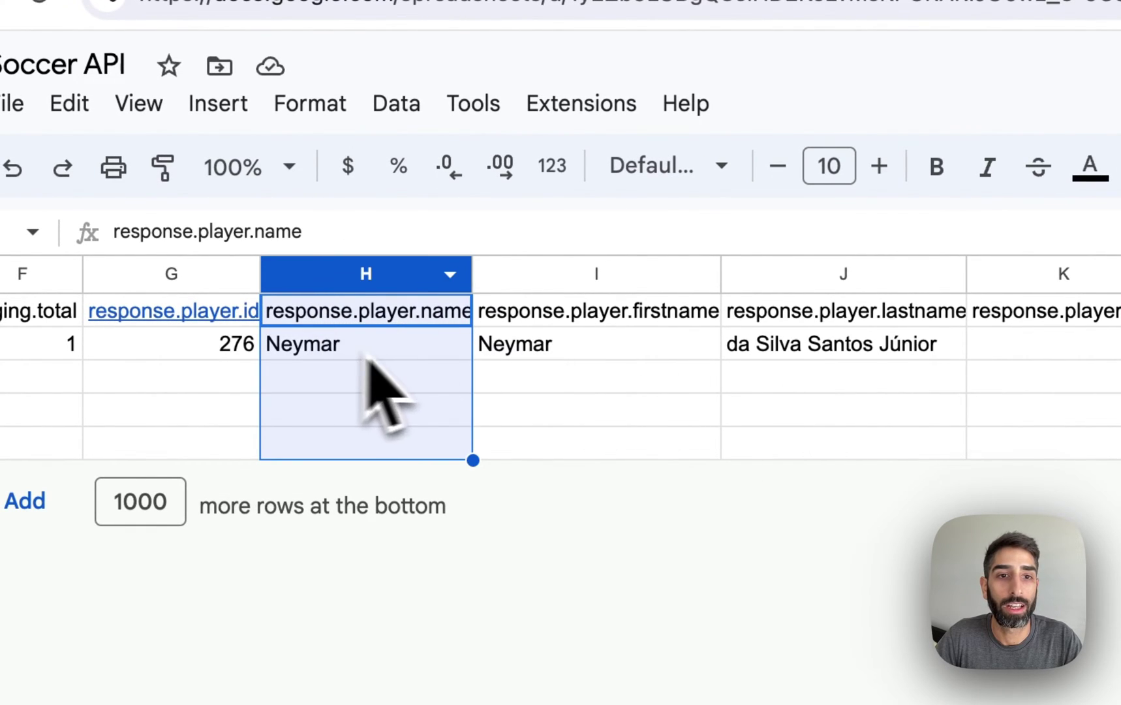
{"action": "scroll", "coordinate": [675, 411], "scroll_direction": "right", "scroll_amount": 8}
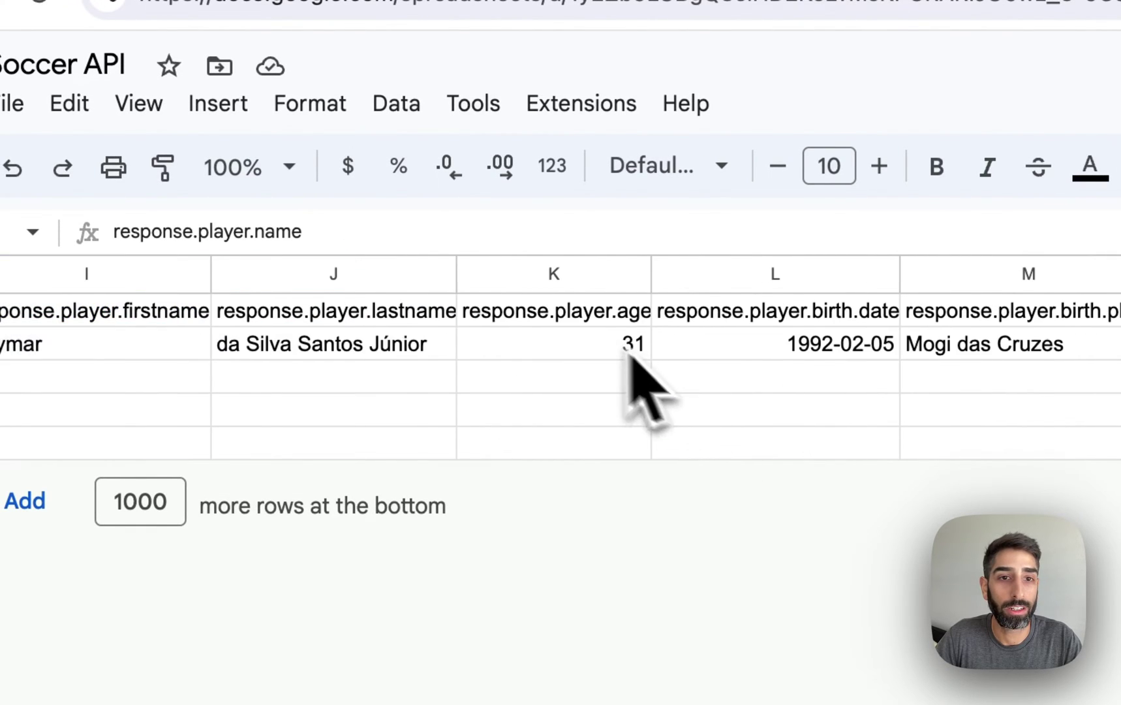
{"action": "left_click", "coordinate": [782, 353]}
{"action": "scroll", "coordinate": [920, 424], "scroll_direction": "right", "scroll_amount": 8}
{"action": "scroll", "coordinate": [1028, 404], "scroll_direction": "right", "scroll_amount": 8}
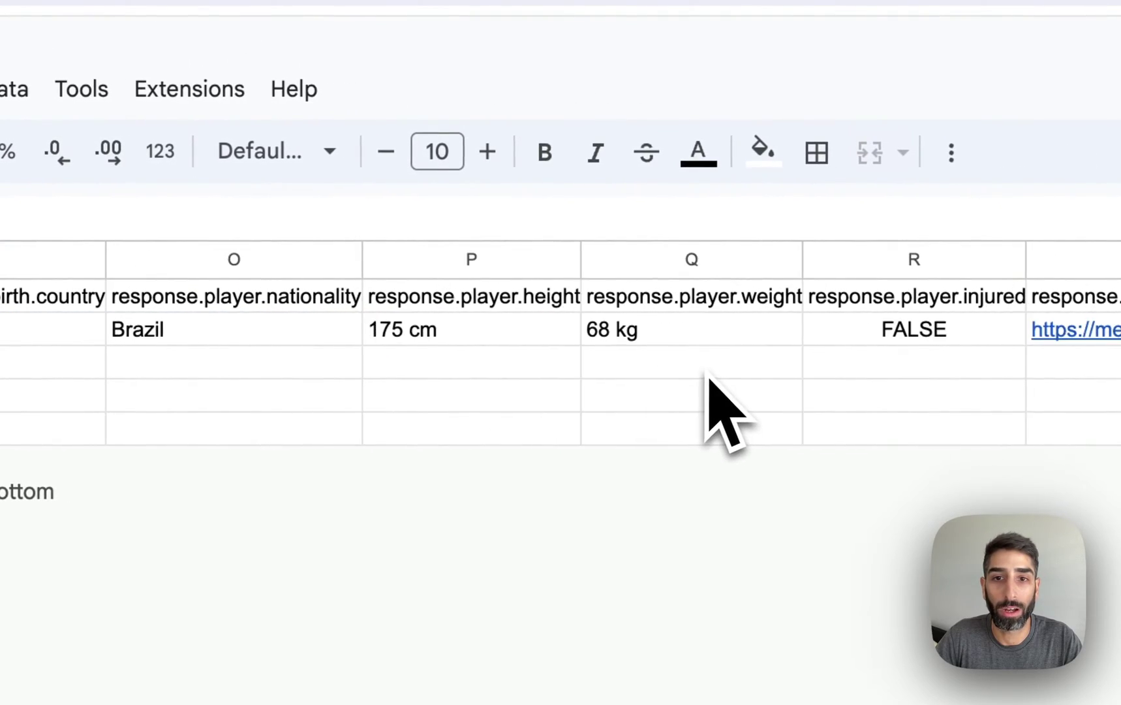
{"action": "scroll", "coordinate": [652, 379], "scroll_direction": "right", "scroll_amount": 10}
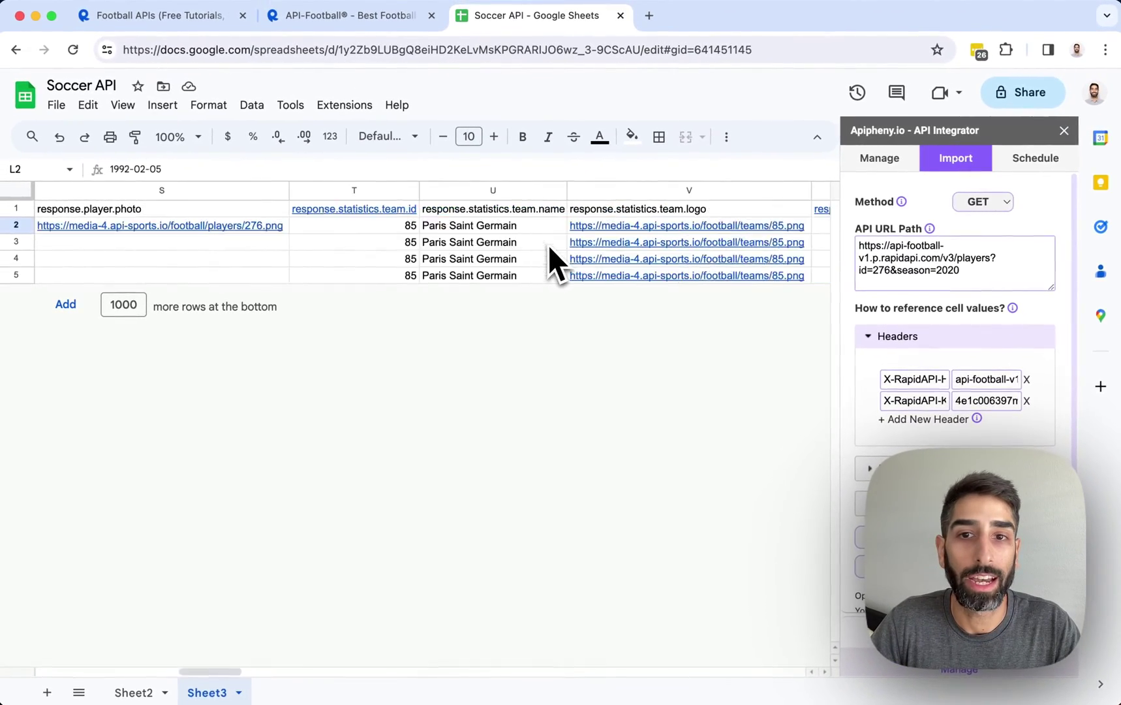
{"action": "scroll", "coordinate": [548, 244], "scroll_direction": "right", "scroll_amount": 6}
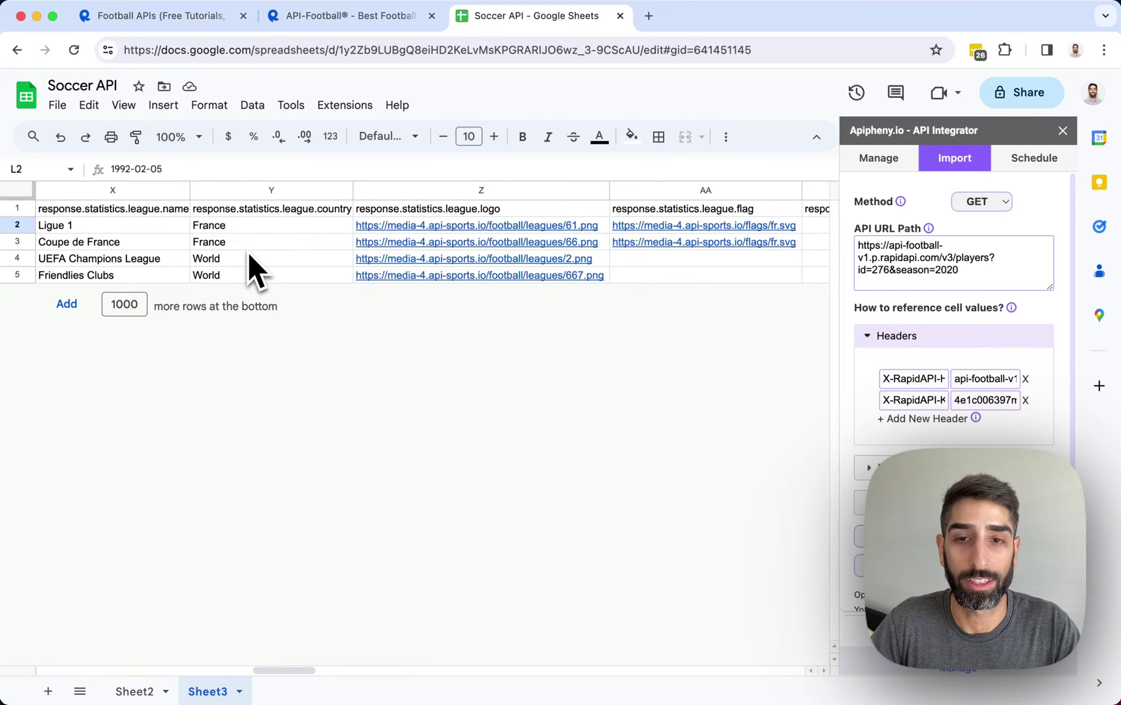
{"action": "scroll", "coordinate": [245, 252], "scroll_direction": "right", "scroll_amount": 8}
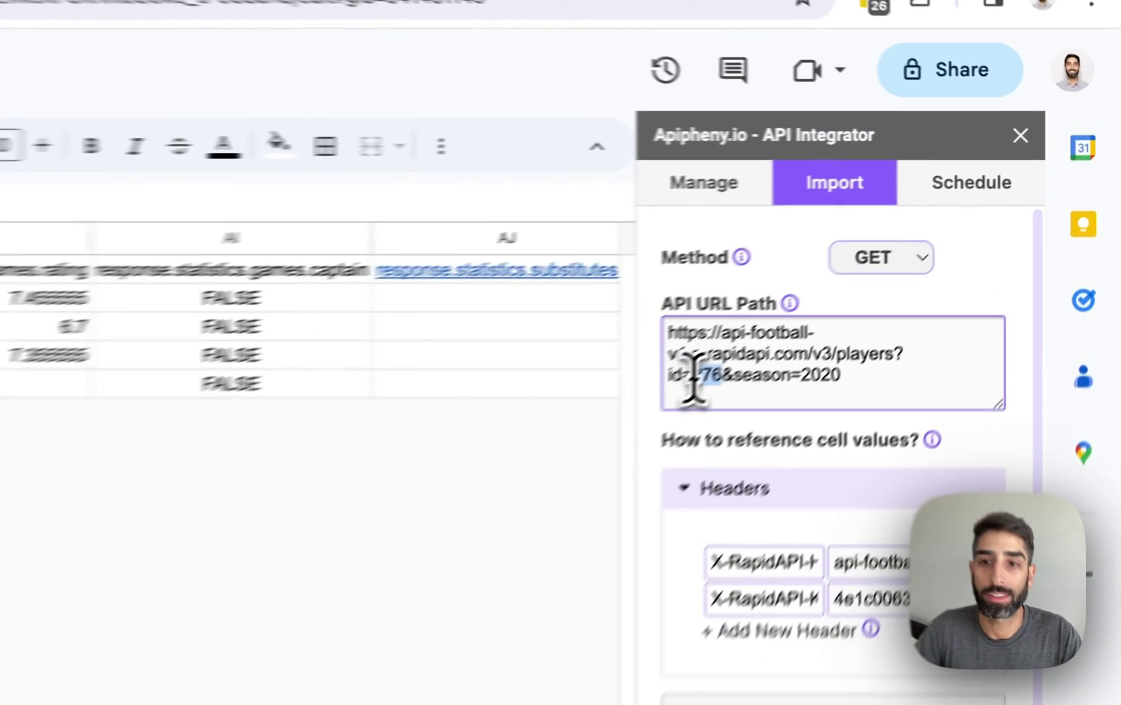
{"action": "double_click", "coordinate": [881, 270]}
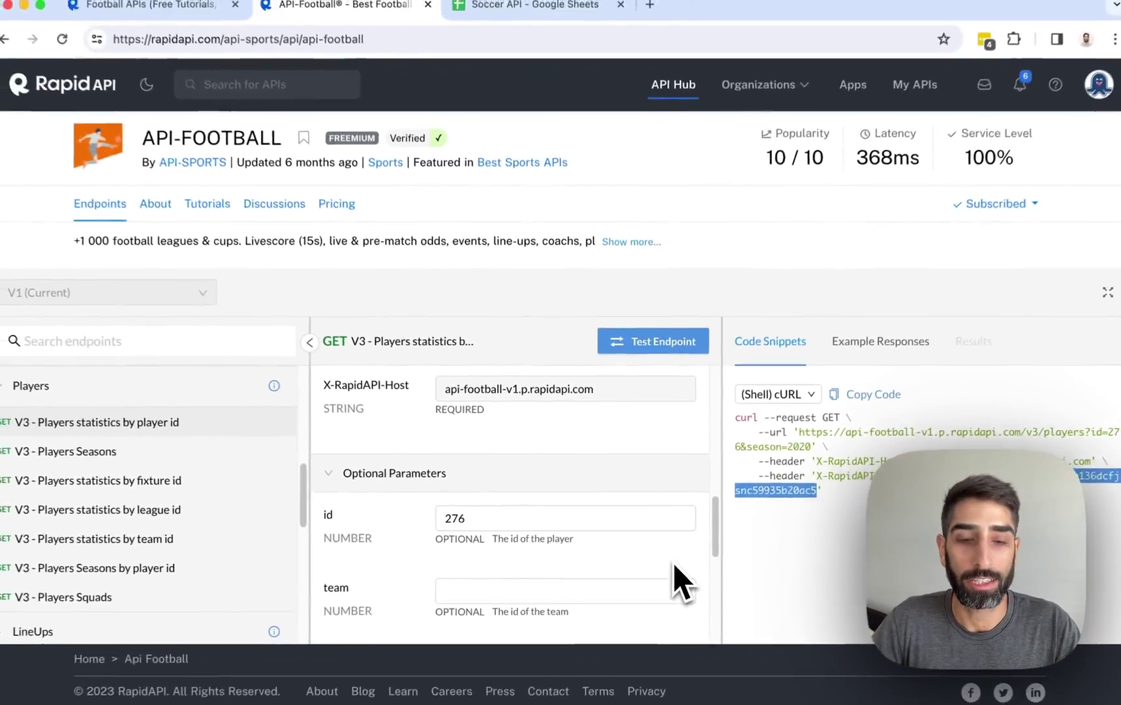
{"action": "scroll", "coordinate": [742, 593], "scroll_direction": "down", "scroll_amount": 2}
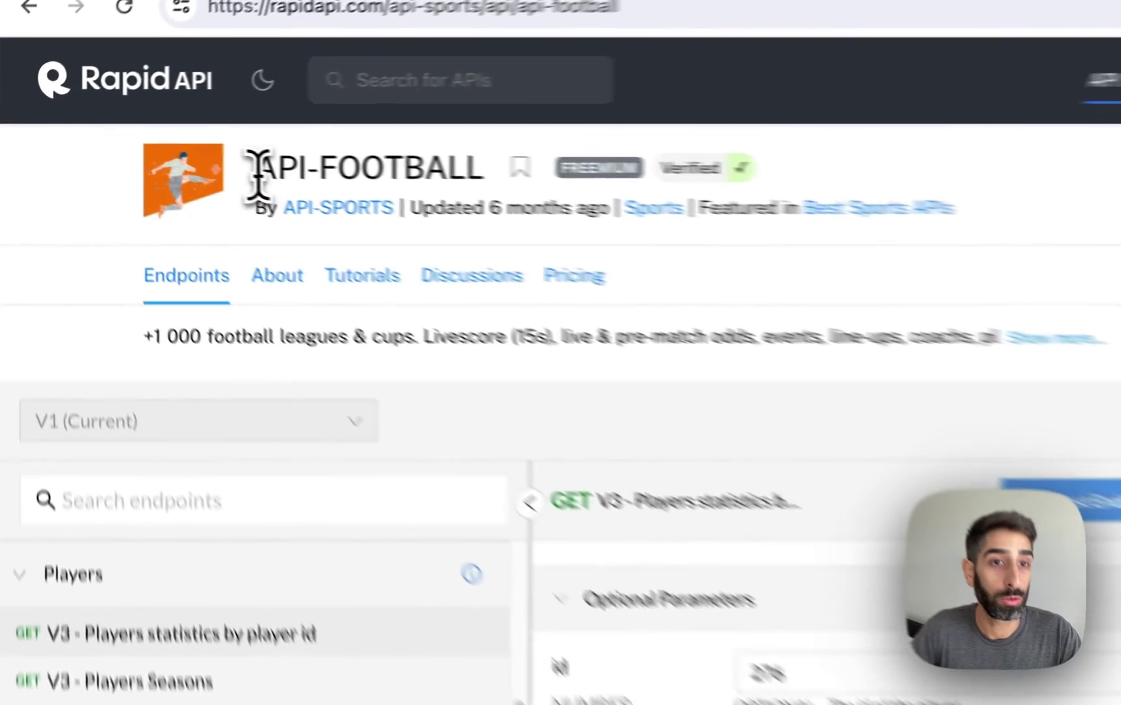
Step: Browse the API-FOOTBALL endpoint page on RapidAPI, highlighting its title
{"action": "left_click_drag", "start_coordinate": [148, 146], "coordinate": [234, 146]}
{"action": "left_click_drag", "start_coordinate": [459, 175], "coordinate": [557, 174]}
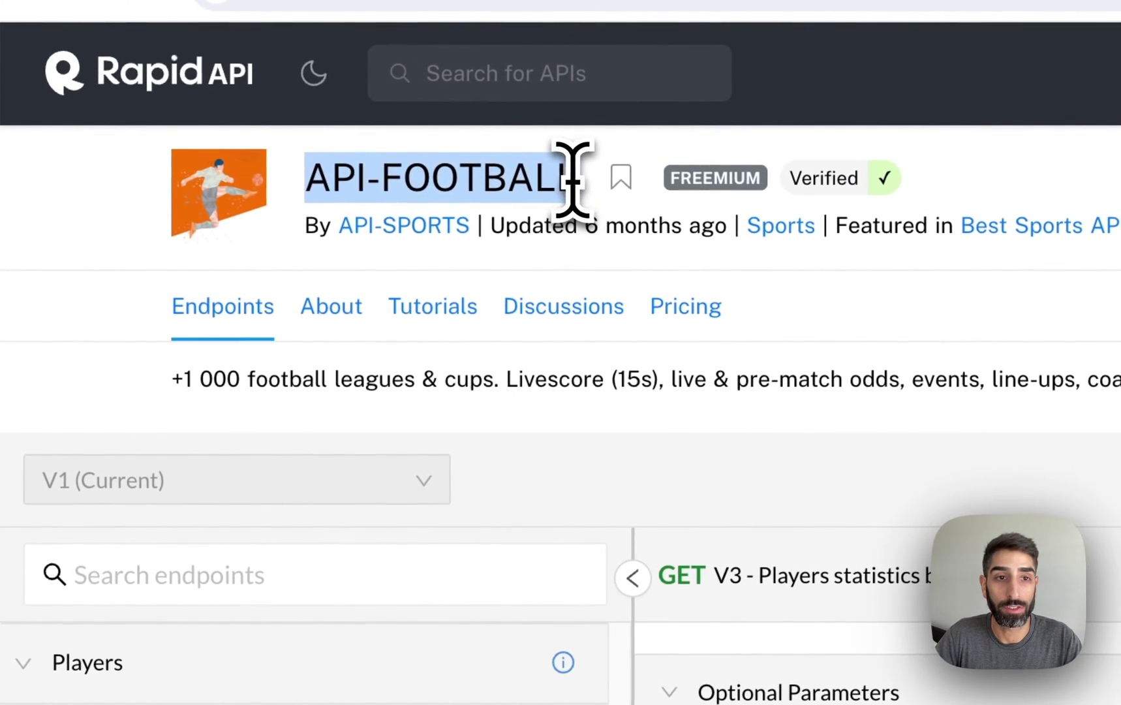
{"action": "scroll", "coordinate": [573, 177], "scroll_direction": "down", "scroll_amount": 8}
{"action": "scroll", "coordinate": [270, 355], "scroll_direction": "up", "scroll_amount": 8}
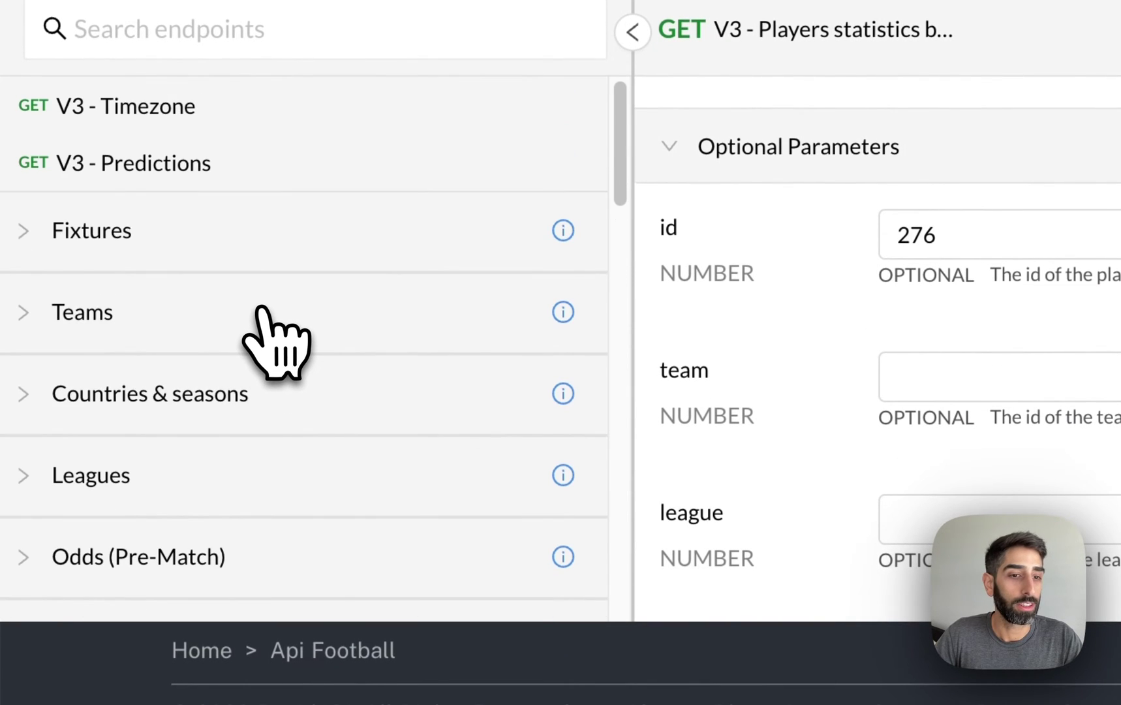
{"action": "scroll", "coordinate": [261, 307], "scroll_direction": "down", "scroll_amount": 1}
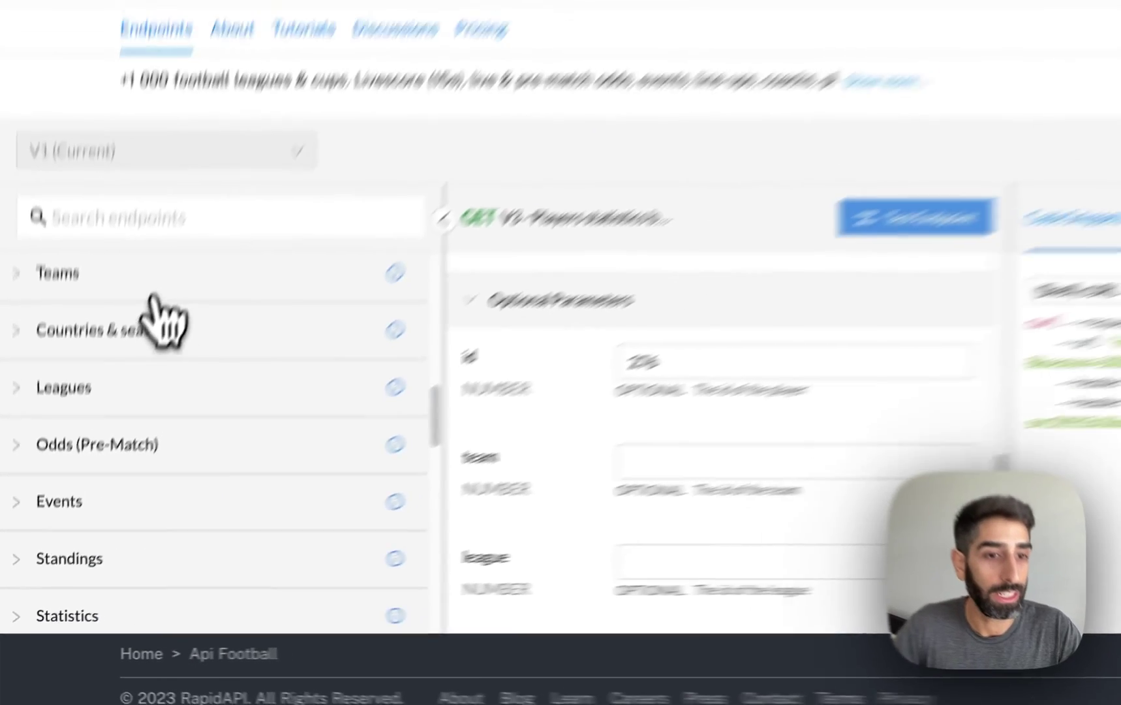
{"action": "scroll", "coordinate": [222, 353], "scroll_direction": "down", "scroll_amount": 5}
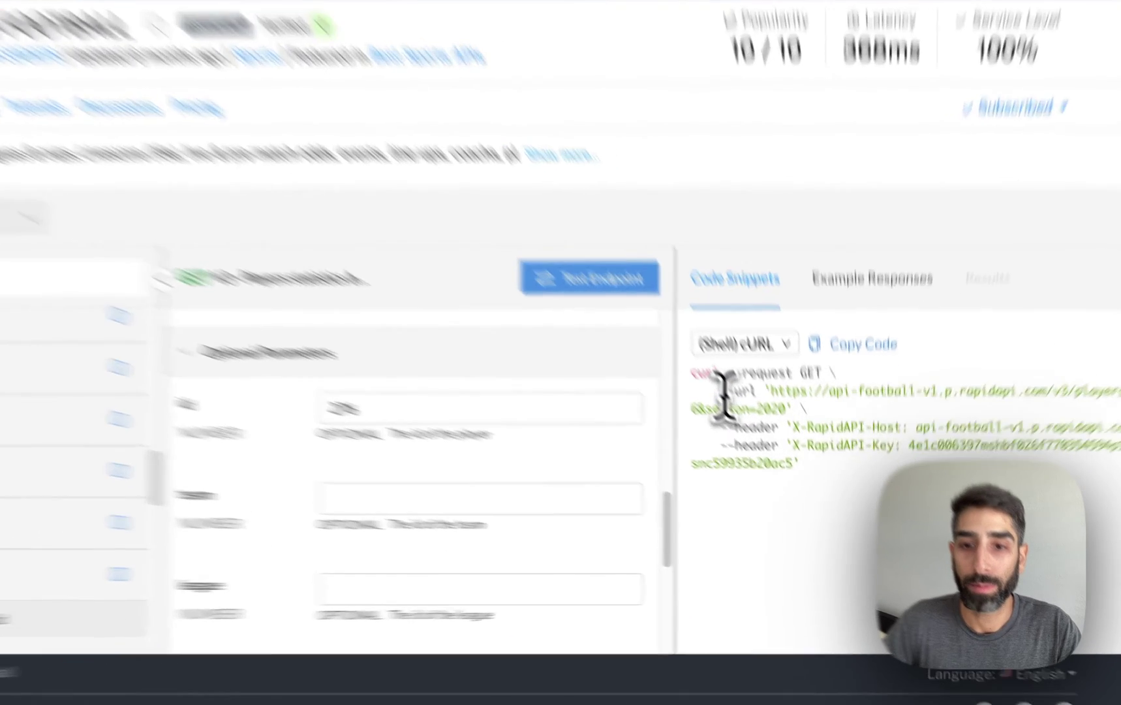
Step: Review the cURL snippet's request URL and headers, then open the V3 - Players Seasons endpoint
{"action": "left_click_drag", "start_coordinate": [755, 433], "coordinate": [836, 500]}
{"action": "left_click", "coordinate": [714, 277]}
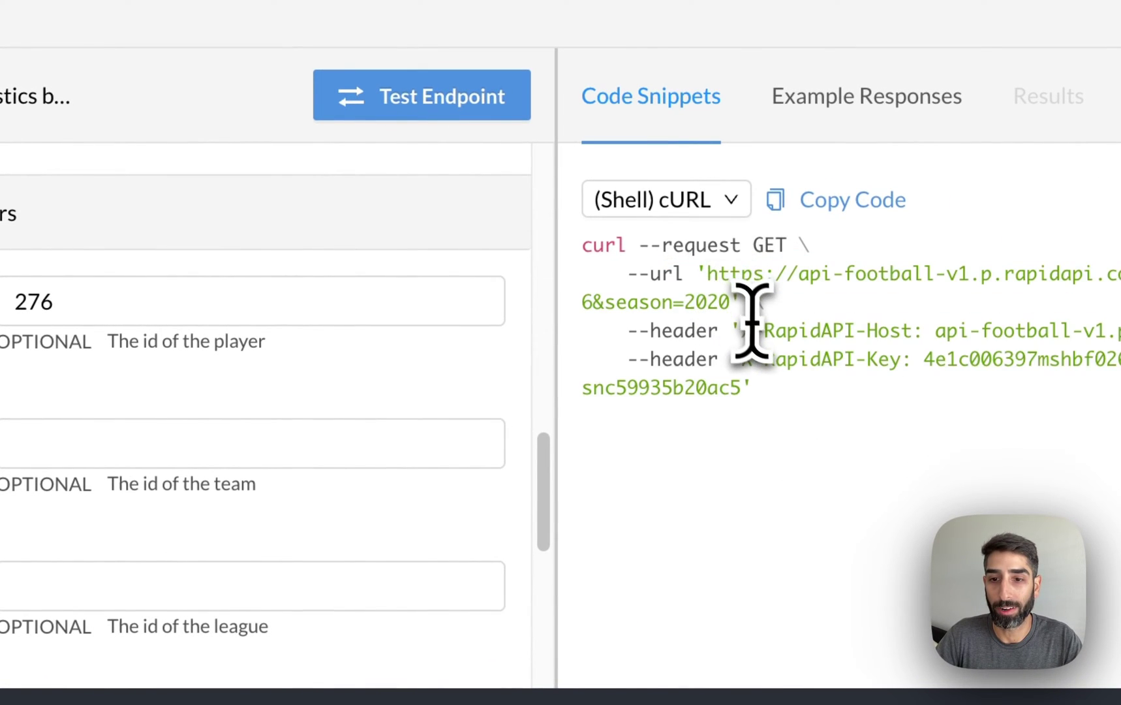
{"action": "left_click", "coordinate": [759, 385]}
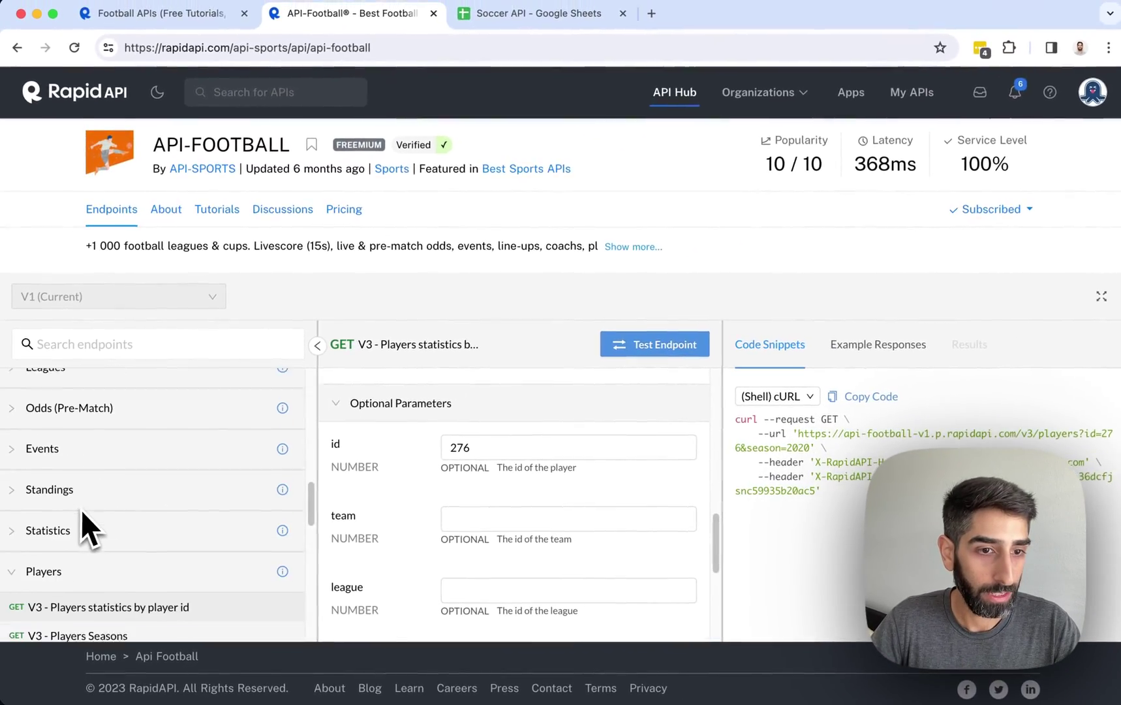
{"action": "scroll", "coordinate": [134, 574], "scroll_direction": "down", "scroll_amount": 5}
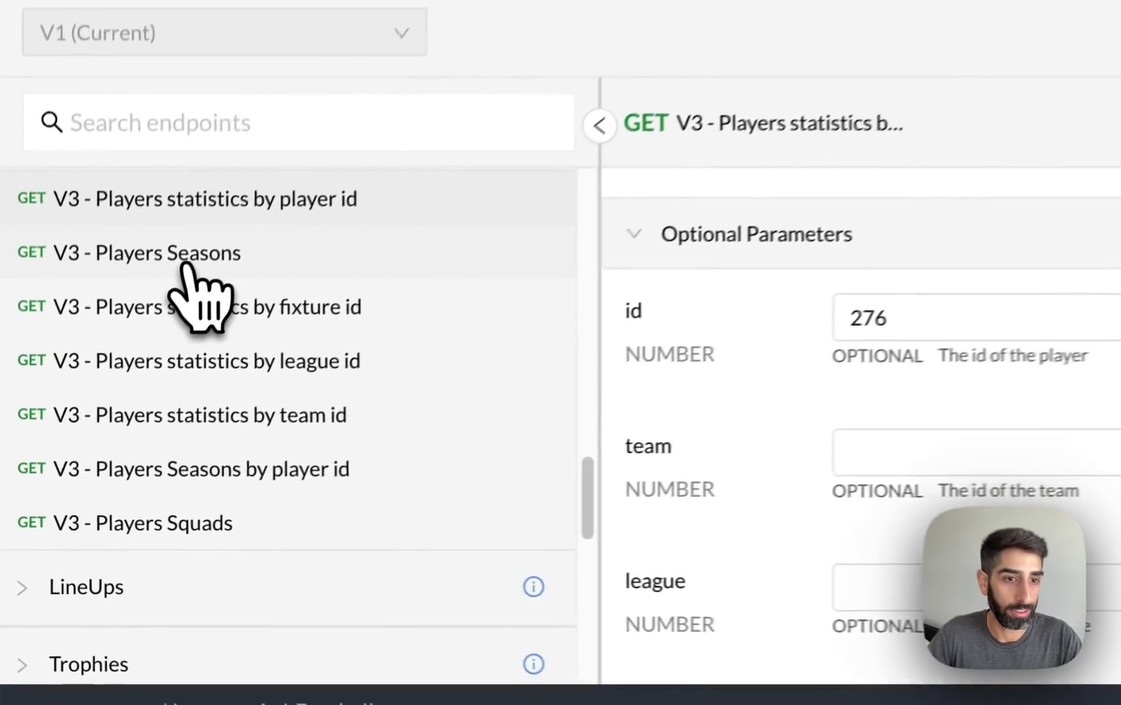
{"action": "left_click", "coordinate": [109, 396]}
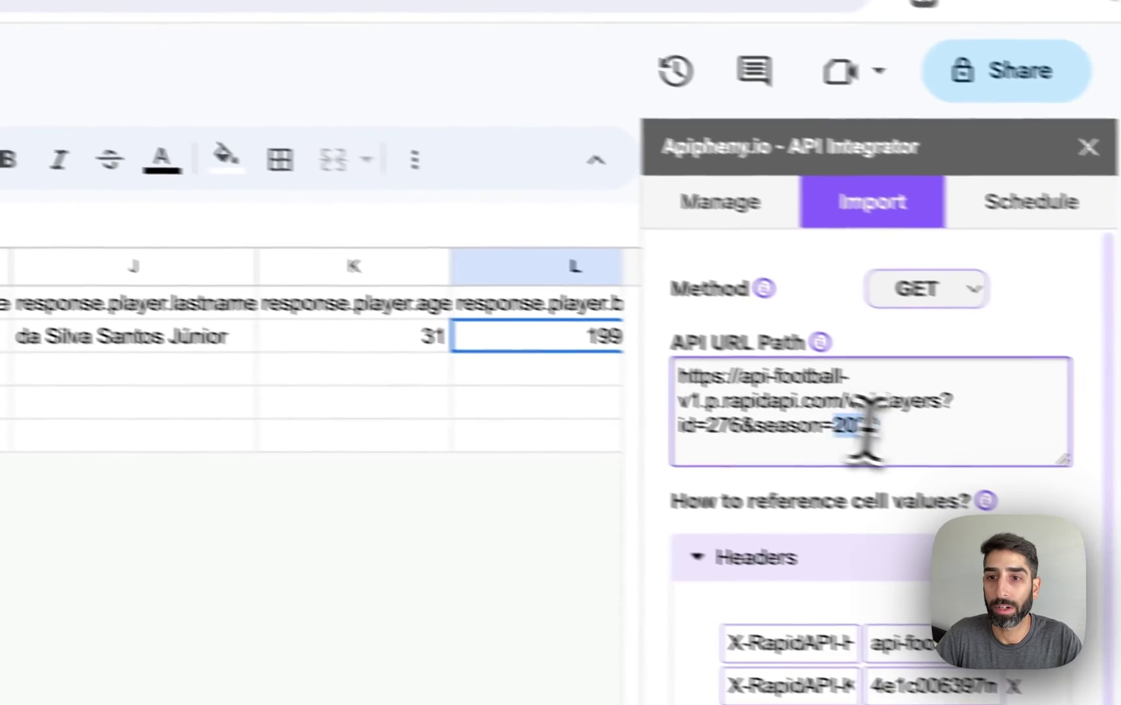
Step: Check the v3/players/seasons URL path against the snippet's URL and host header, then run the import and confirm
{"action": "key", "text": "ctrl+a"}
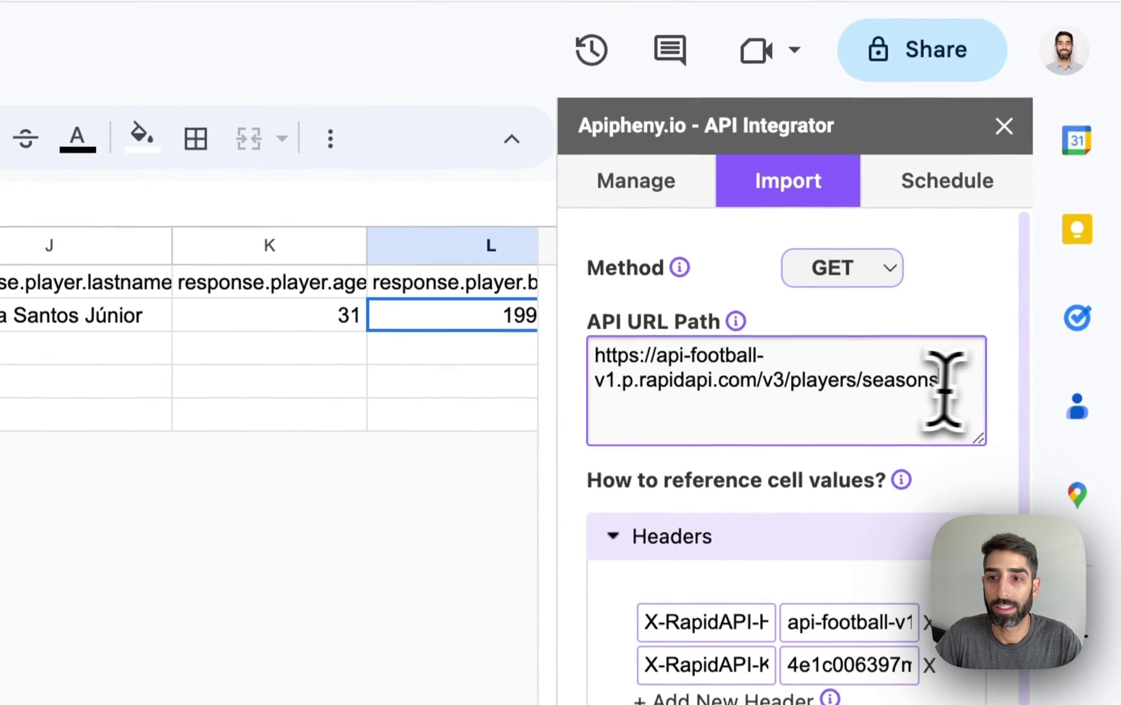
{"action": "left_click_drag", "start_coordinate": [939, 381], "coordinate": [794, 385]}
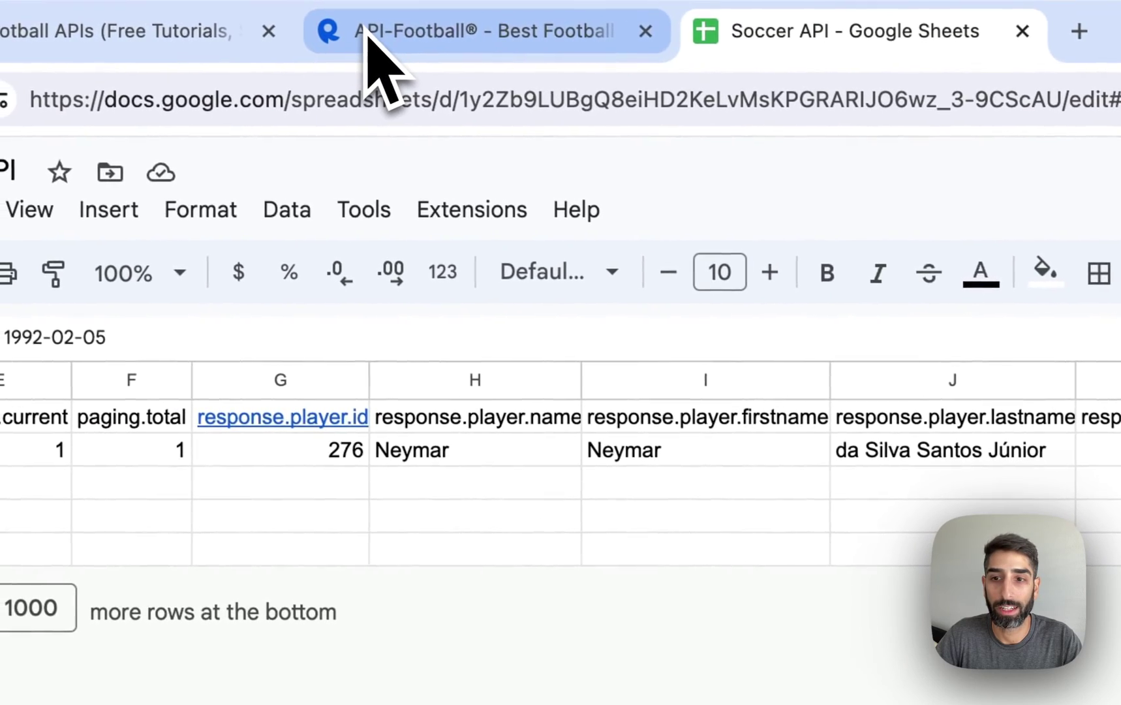
{"action": "left_click", "coordinate": [369, 36]}
{"action": "left_click_drag", "start_coordinate": [665, 417], "coordinate": [638, 488]}
{"action": "left_click_drag", "start_coordinate": [578, 461], "coordinate": [593, 464]}
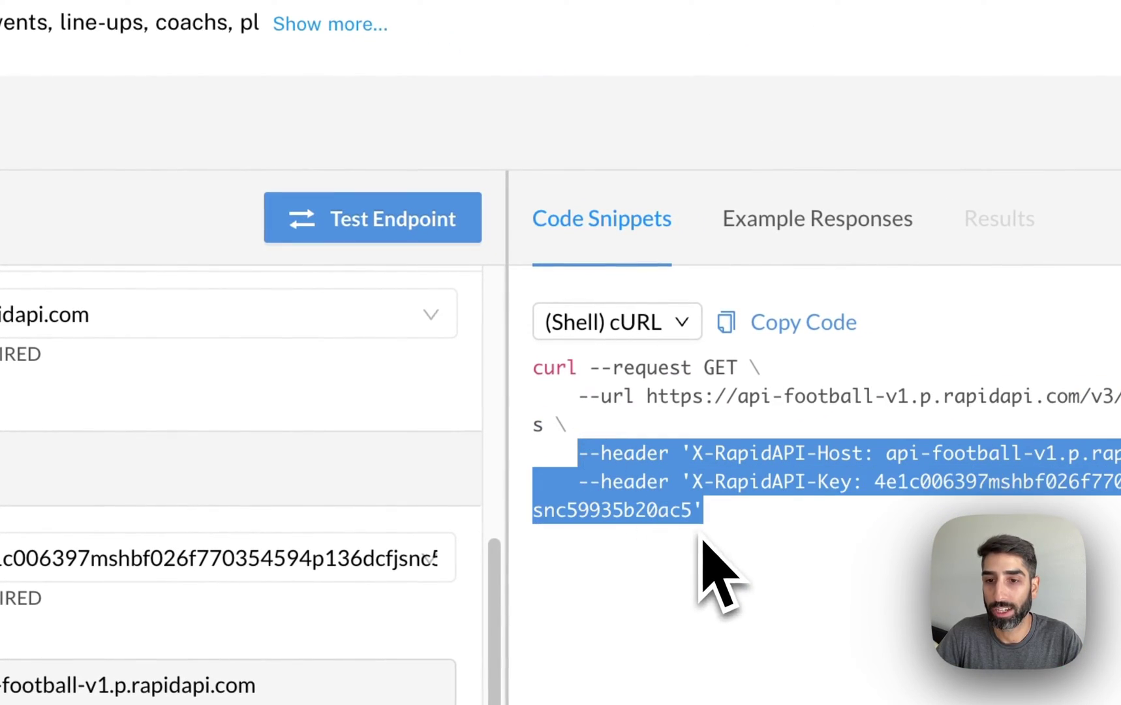
{"action": "left_click", "coordinate": [776, 469]}
{"action": "left_click_drag", "start_coordinate": [715, 452], "coordinate": [750, 453]}
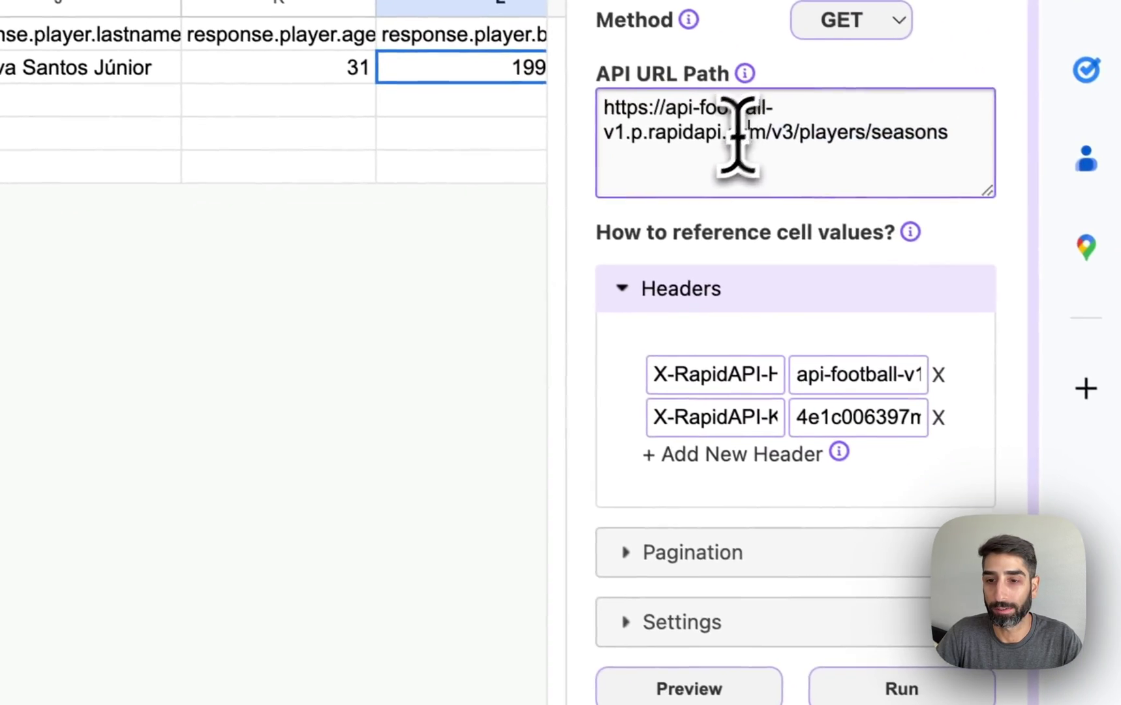
{"action": "left_click", "coordinate": [863, 597]}
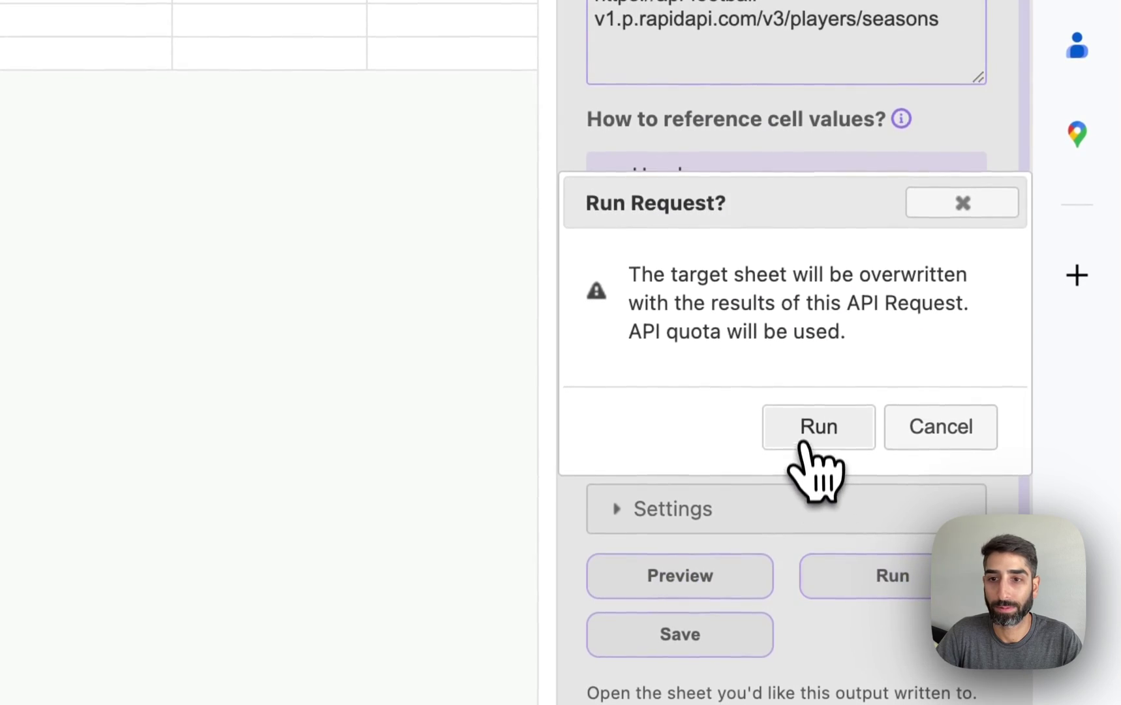
{"action": "left_click", "coordinate": [803, 445]}
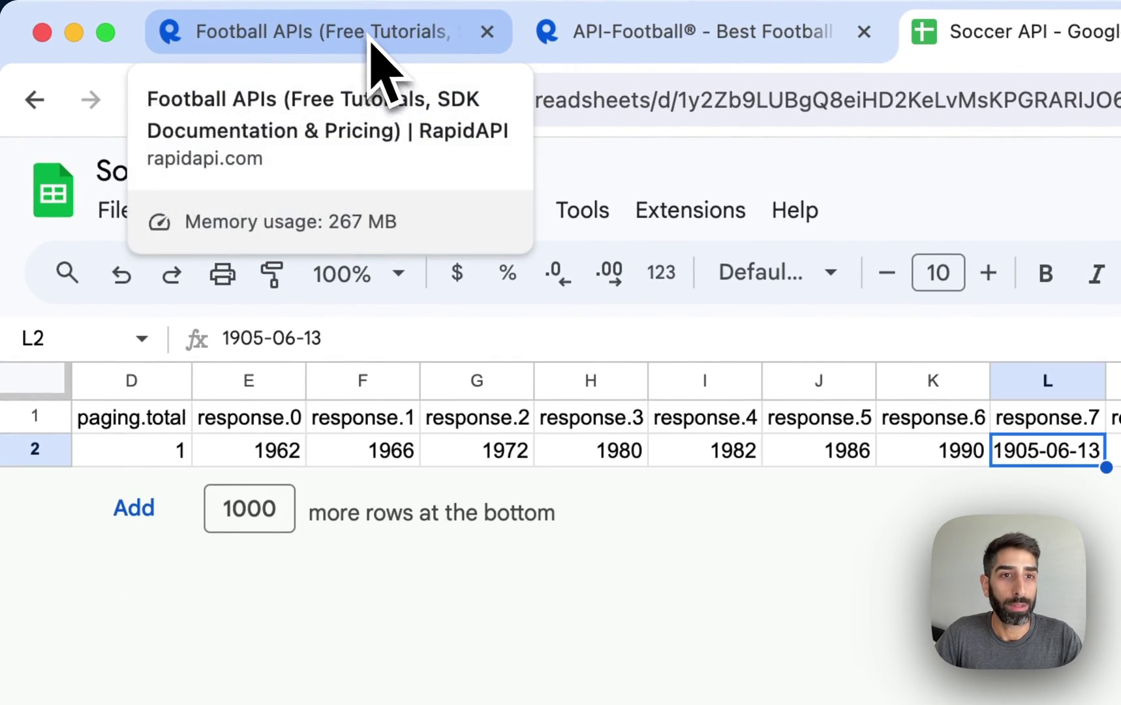
{"action": "left_click", "coordinate": [370, 36]}
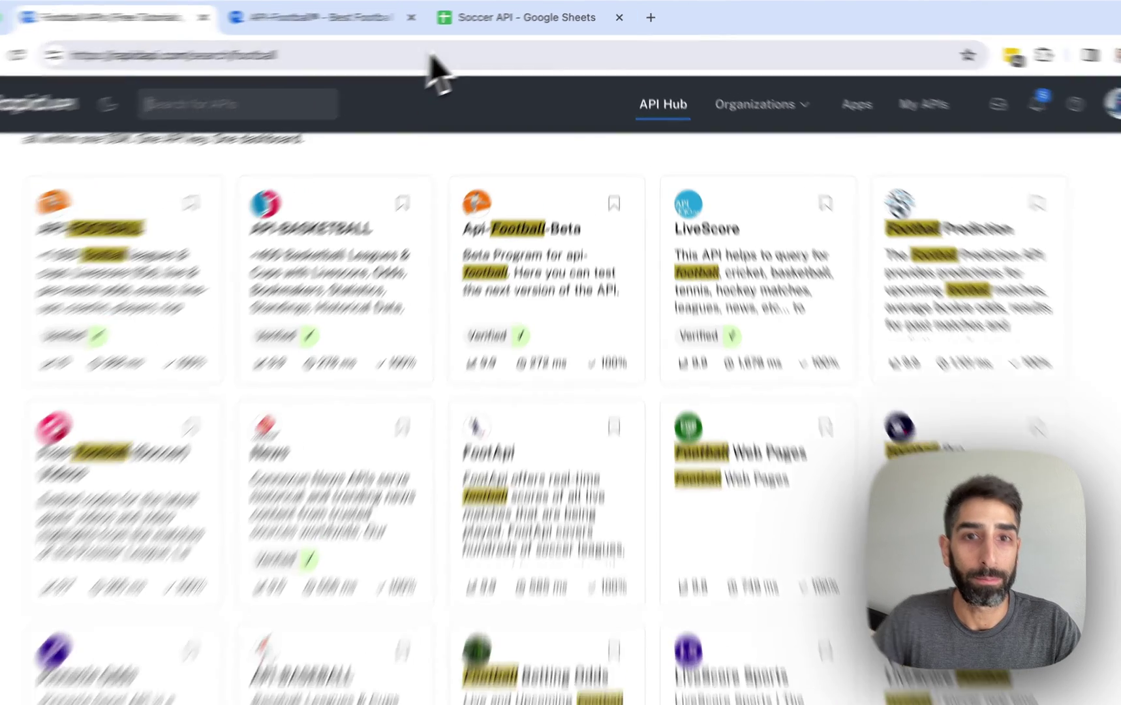
{"action": "left_click", "coordinate": [535, 16]}
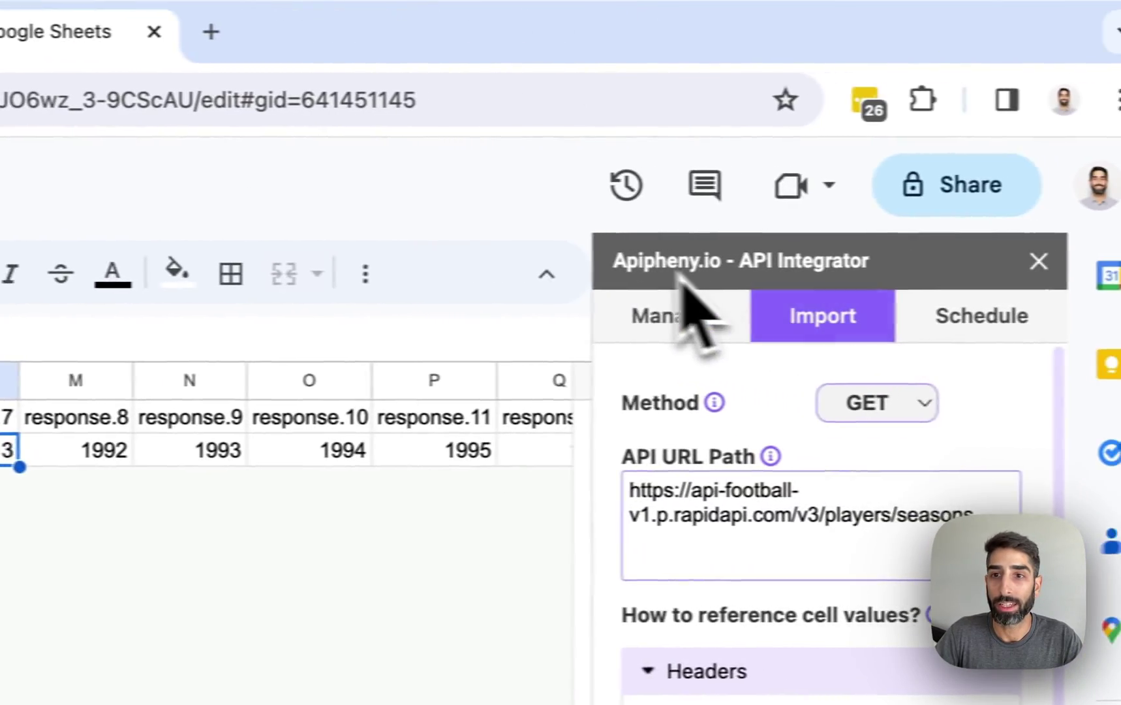